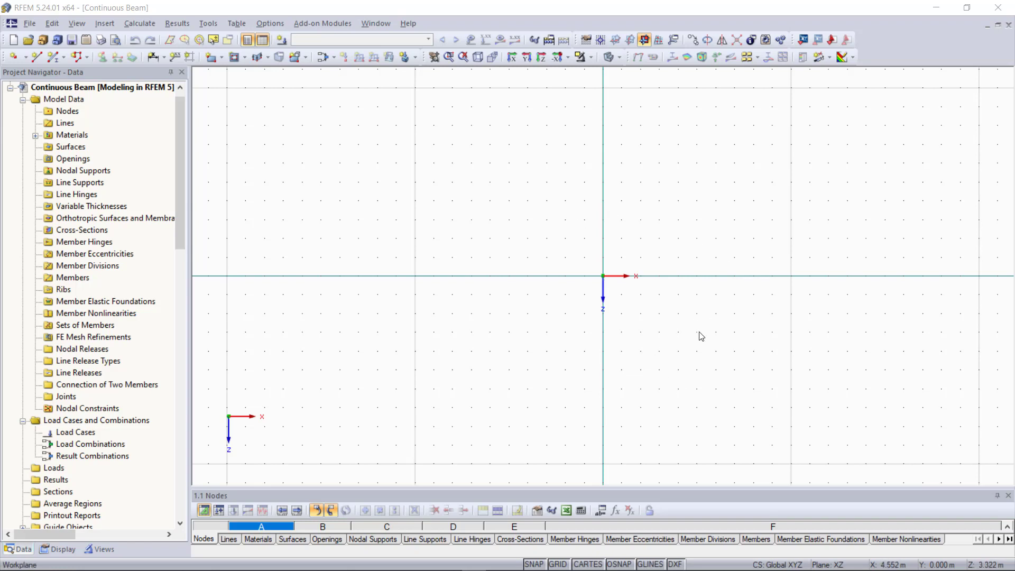
Toggle the grid dots and grid snapping off and back on.
{"action": "scroll", "coordinate": [631, 309], "scroll_direction": "up", "scroll_amount": 1}
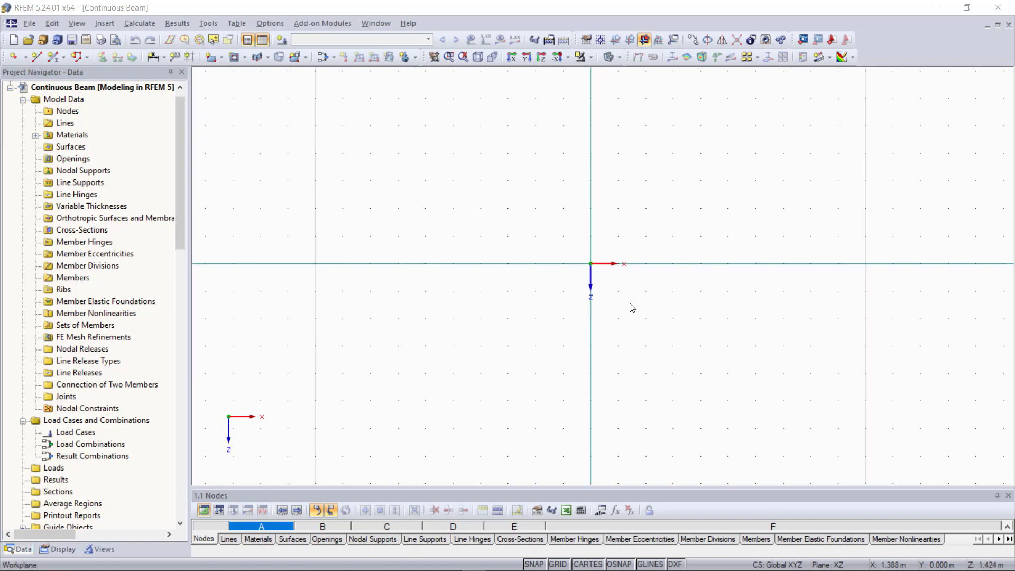
{"action": "scroll", "coordinate": [648, 296], "scroll_direction": "down", "scroll_amount": 1}
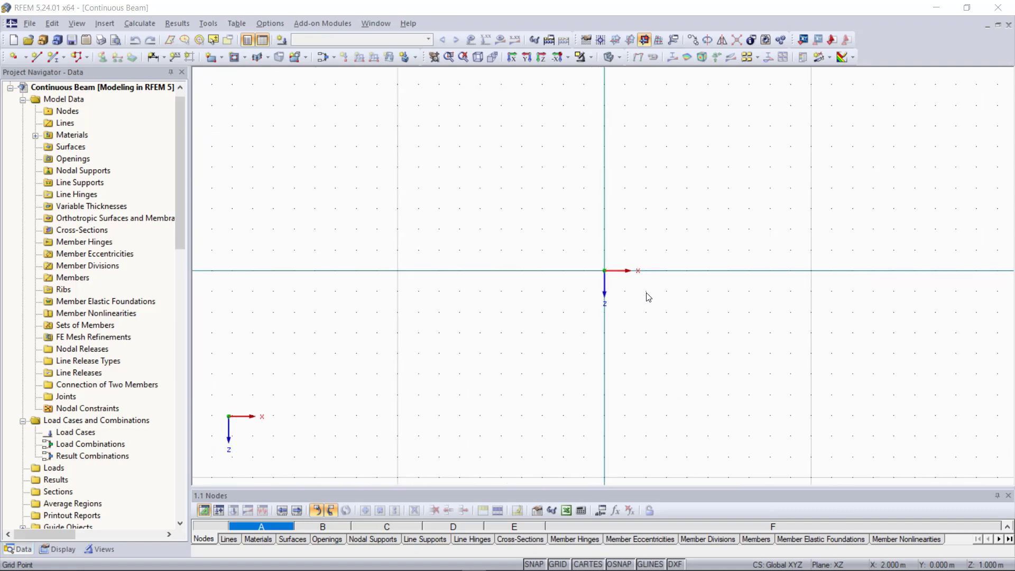
{"action": "scroll", "coordinate": [648, 296], "scroll_direction": "down", "scroll_amount": 1}
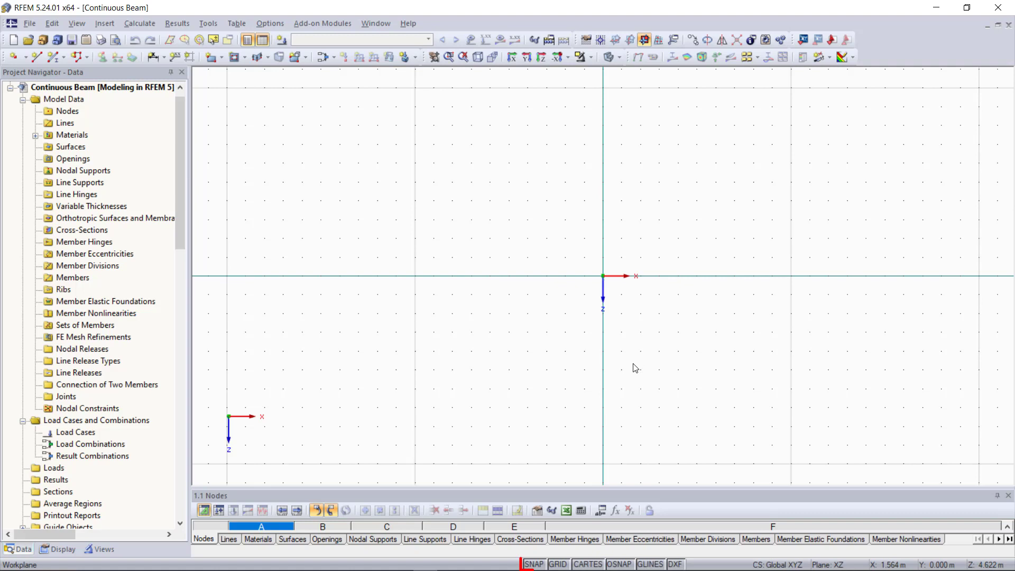
{"action": "left_click", "coordinate": [565, 564]}
{"action": "left_click", "coordinate": [566, 564]}
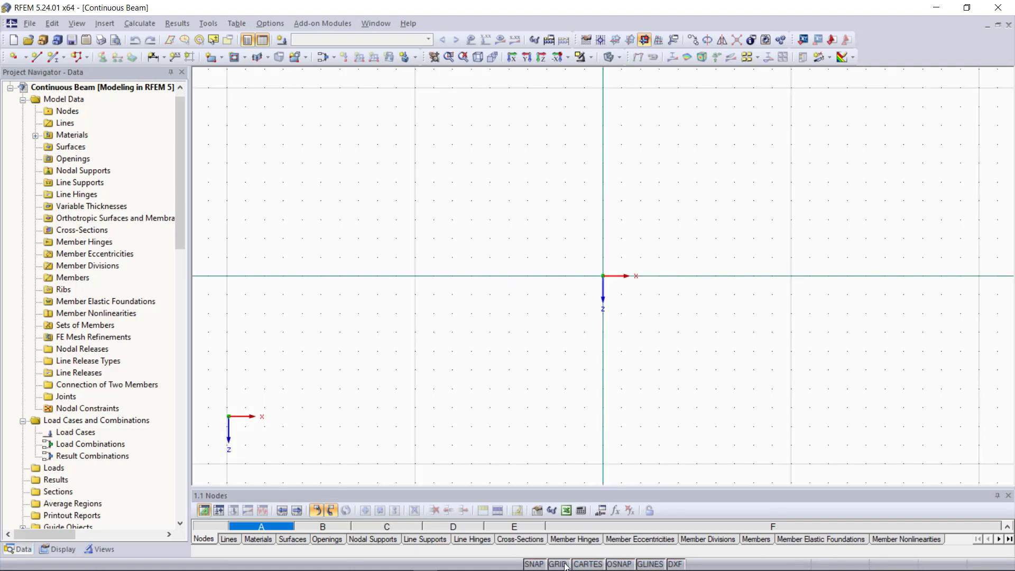
{"action": "left_click", "coordinate": [539, 564]}
{"action": "left_click", "coordinate": [540, 566]}
Place a test node at X -3.000, Z -4.000, then select and delete it.
{"action": "left_click", "coordinate": [13, 57]}
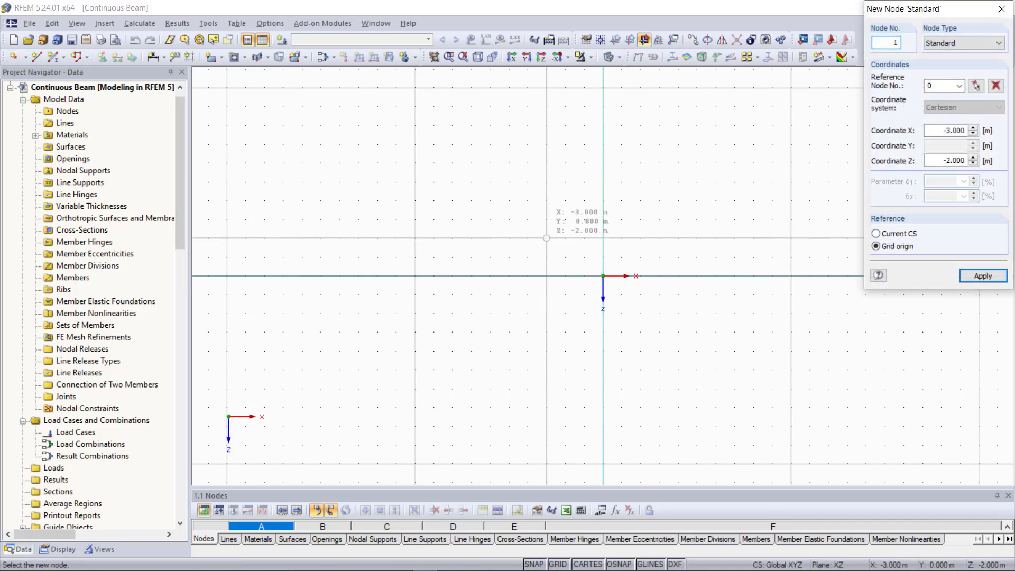
{"action": "left_click", "coordinate": [547, 201]}
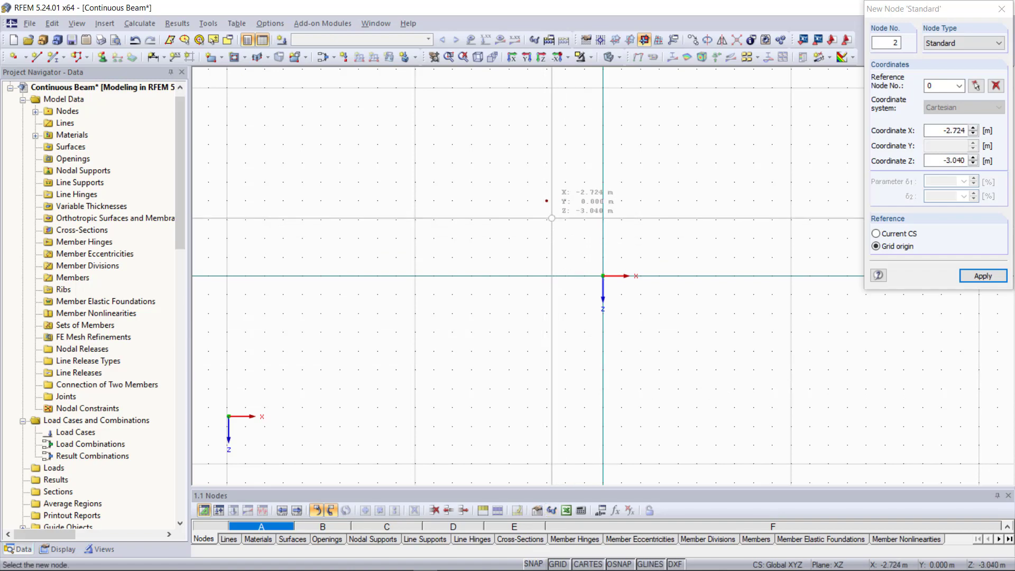
{"action": "scroll", "coordinate": [526, 206], "scroll_direction": "up", "scroll_amount": 2}
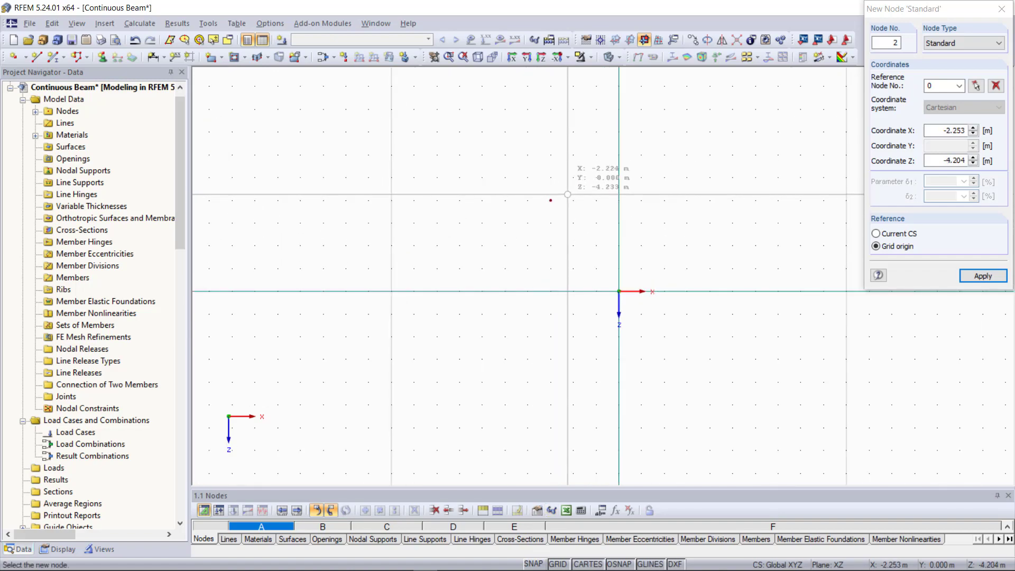
{"action": "right_click", "coordinate": [545, 248]}
{"action": "right_click", "coordinate": [546, 248]}
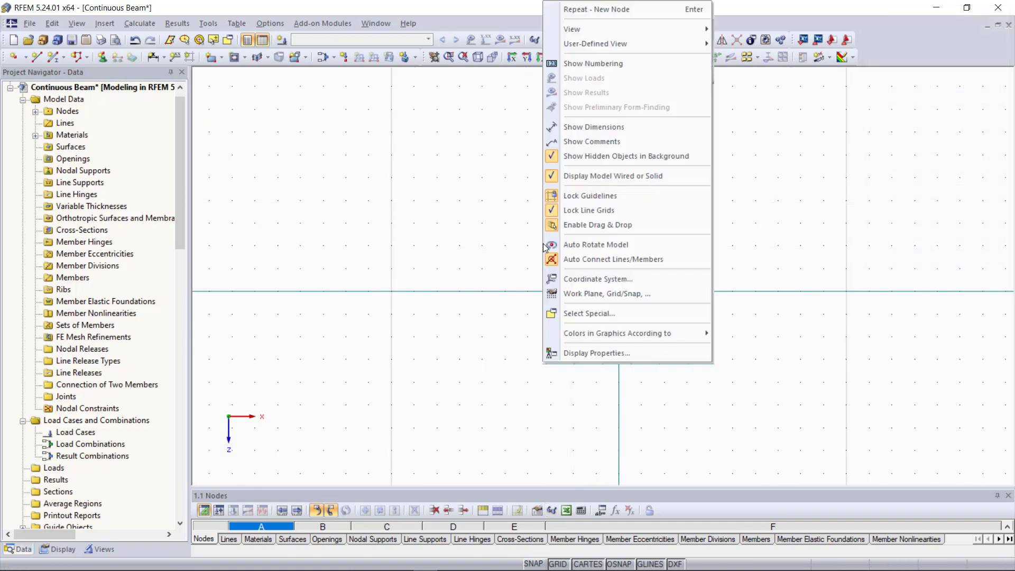
{"action": "left_click", "coordinate": [468, 246]}
{"action": "left_click_drag", "start_coordinate": [534, 165], "coordinate": [626, 262]}
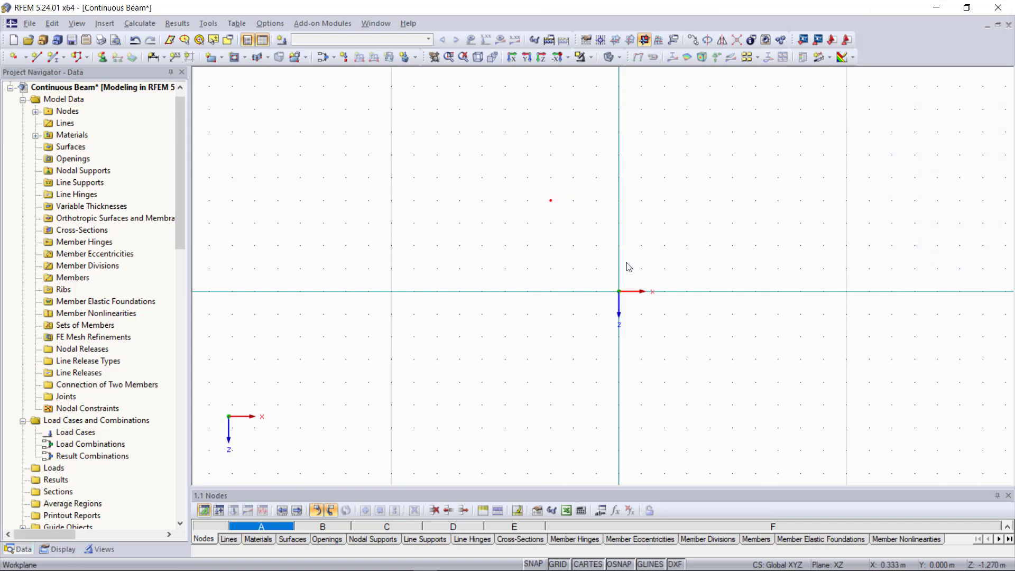
{"action": "key", "text": "Delete"}
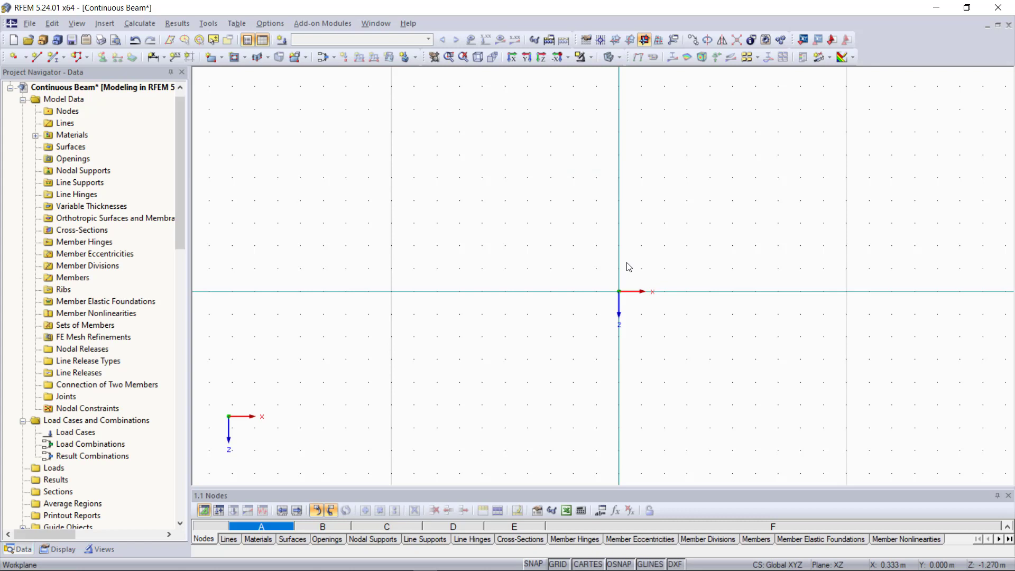
In Work Plane and Grid/Snap, try Polar, return to Cartesian, and enable dynamic model-sized grid.
{"action": "middle_click", "coordinate": [629, 269]}
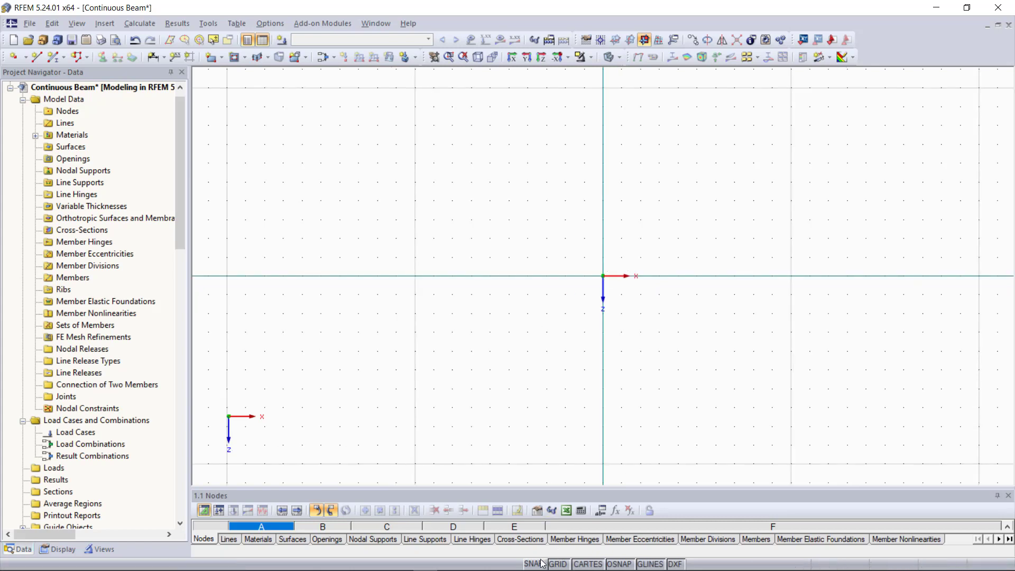
{"action": "right_click", "coordinate": [562, 566]}
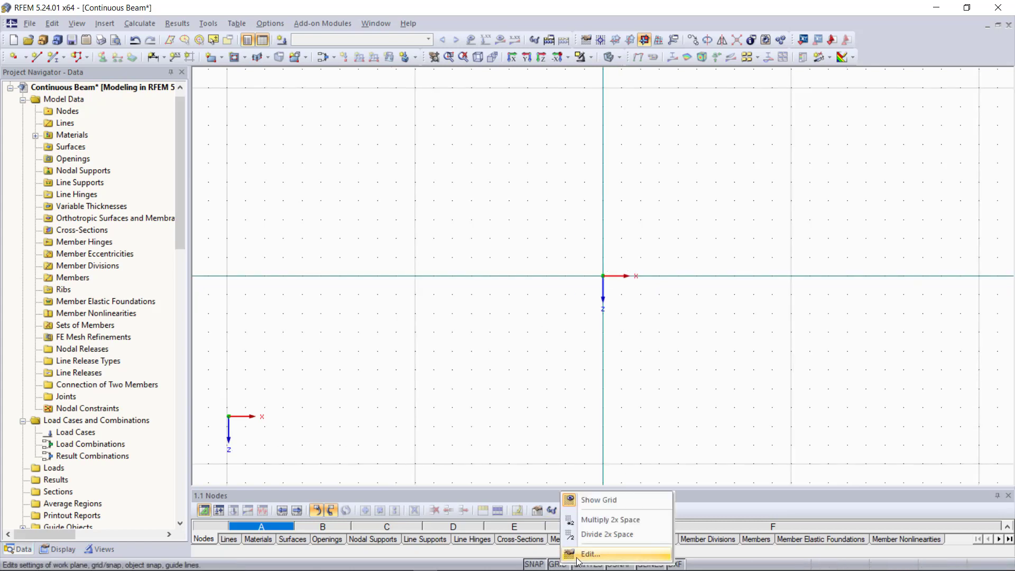
{"action": "left_click", "coordinate": [578, 560]}
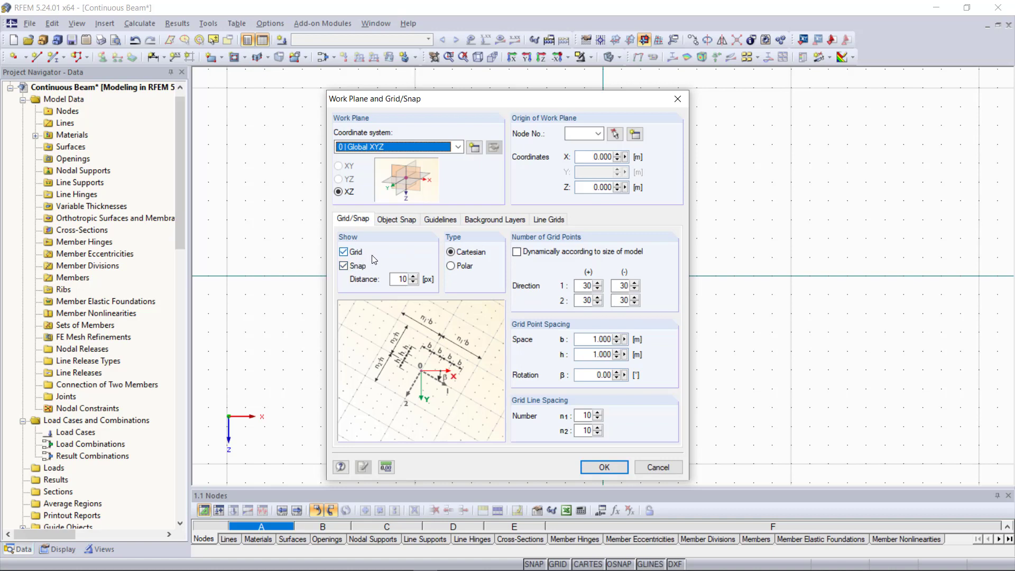
{"action": "left_click", "coordinate": [451, 264]}
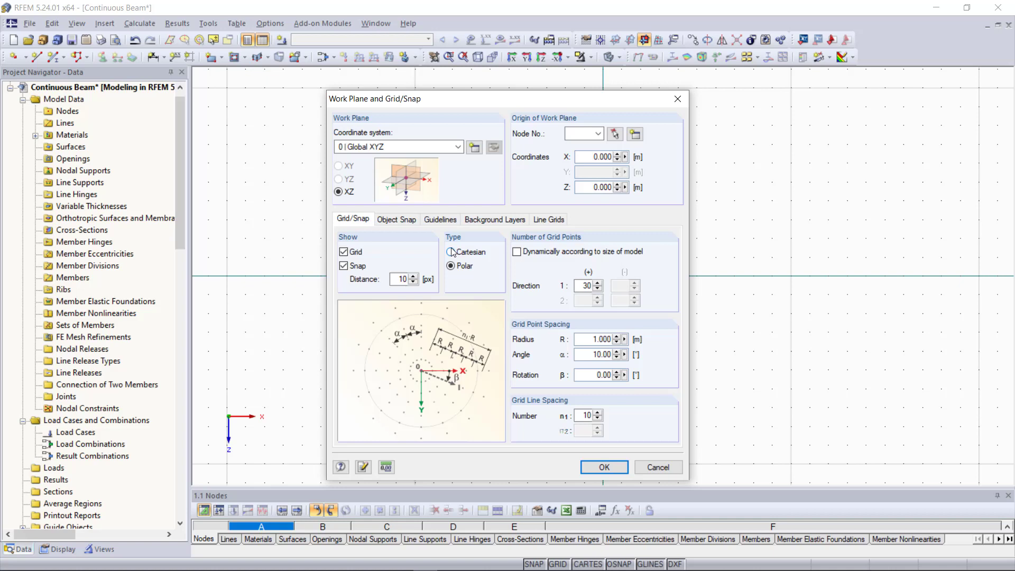
{"action": "left_click", "coordinate": [449, 252]}
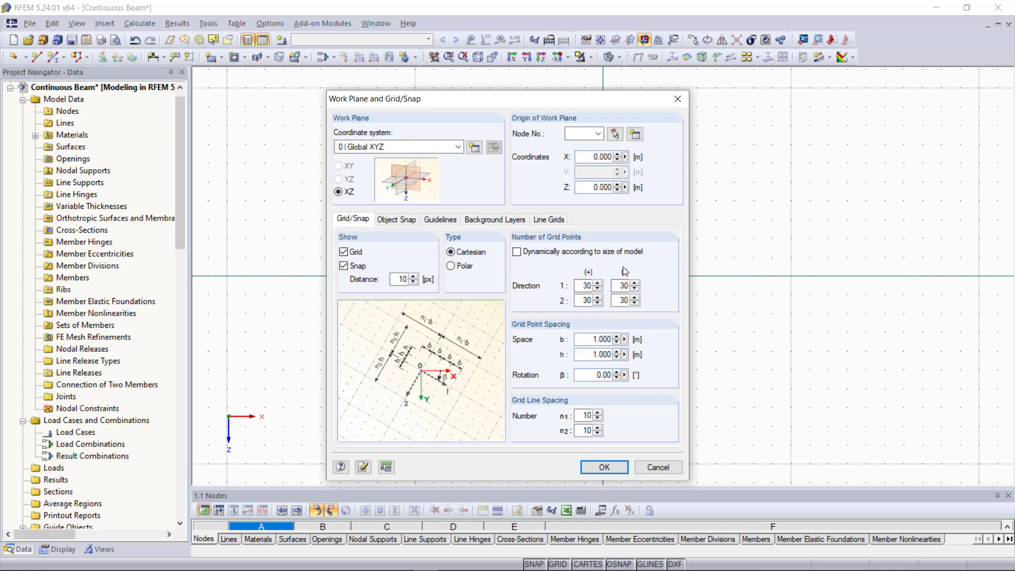
{"action": "left_click", "coordinate": [517, 252]}
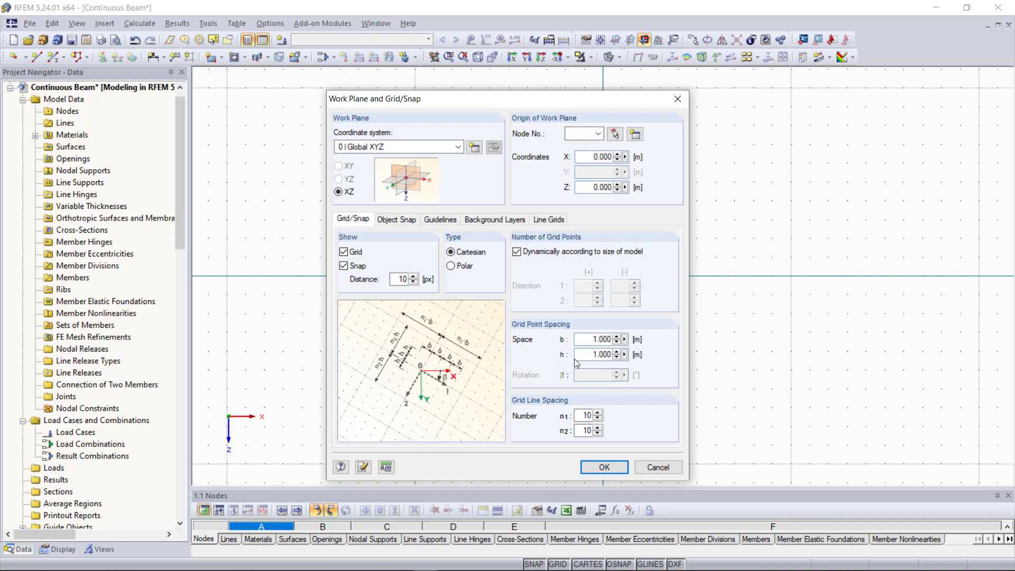
{"action": "left_click", "coordinate": [589, 418]}
Apply the 1.000 m grid settings, then browse Insert > Model Data > 1.1 Nodes without choosing.
{"action": "left_click", "coordinate": [582, 416]}
{"action": "left_click", "coordinate": [604, 468]}
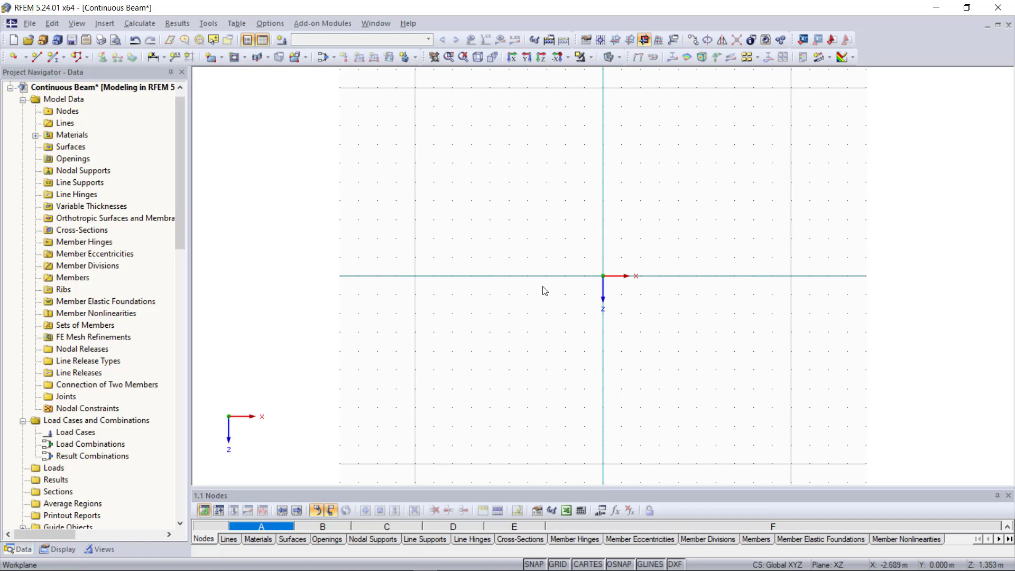
{"action": "left_click", "coordinate": [108, 24]}
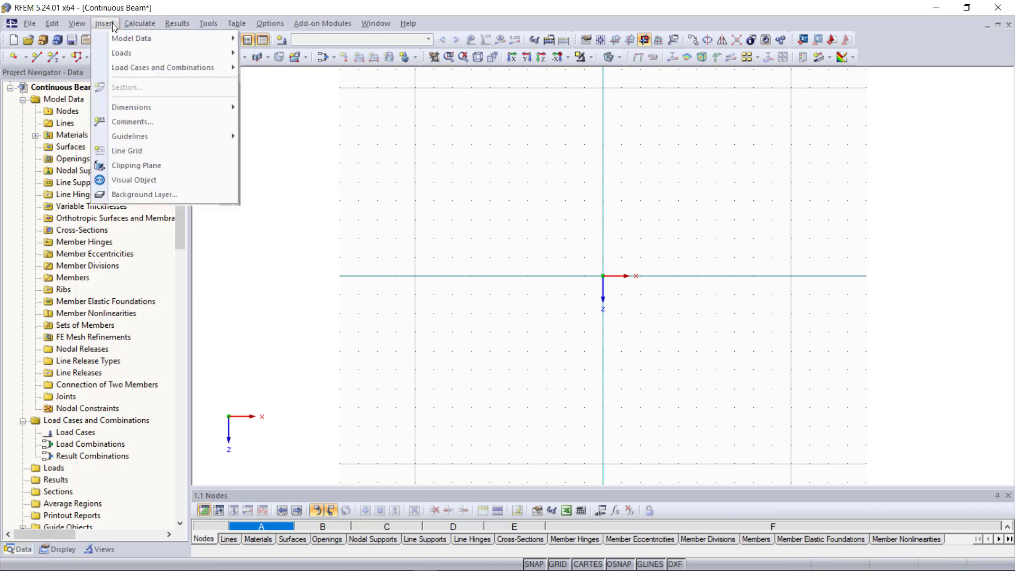
{"action": "mouse_move", "coordinate": [152, 39]}
{"action": "mouse_move", "coordinate": [367, 43]}
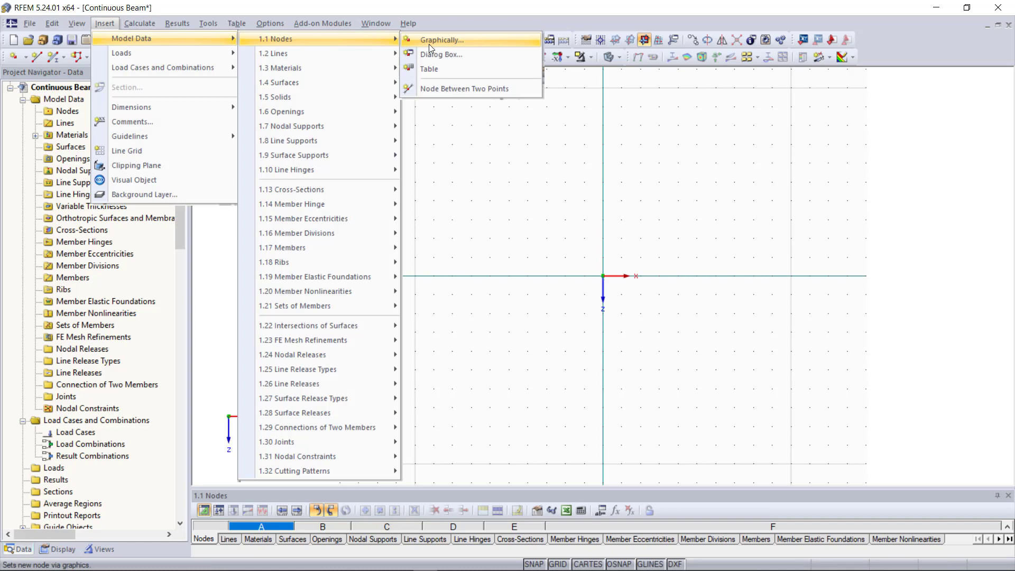
{"action": "left_click", "coordinate": [598, 171]}
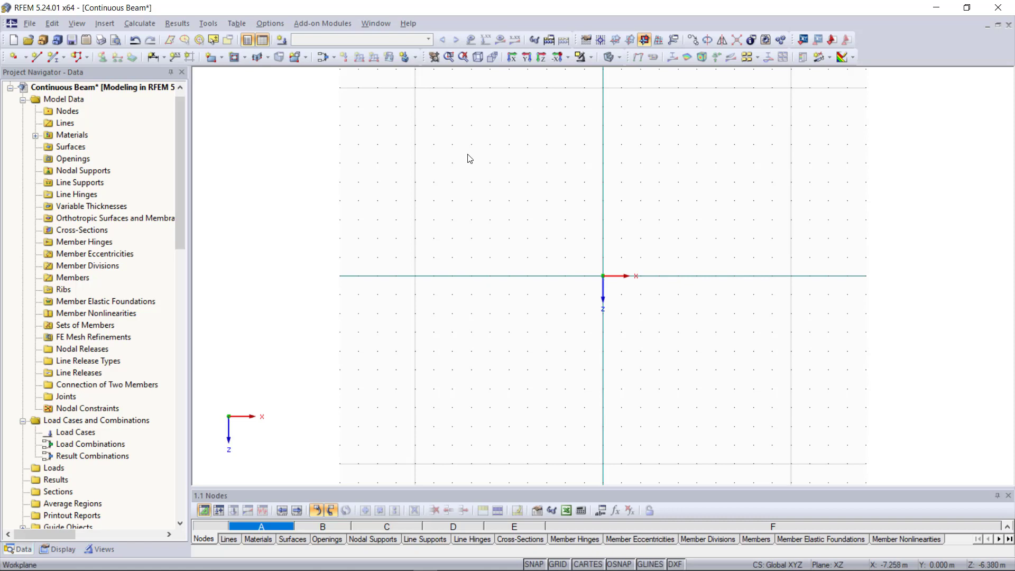
Start a new member and bring up the Cross-Section Library for member 1's start section.
{"action": "left_click", "coordinate": [52, 57]}
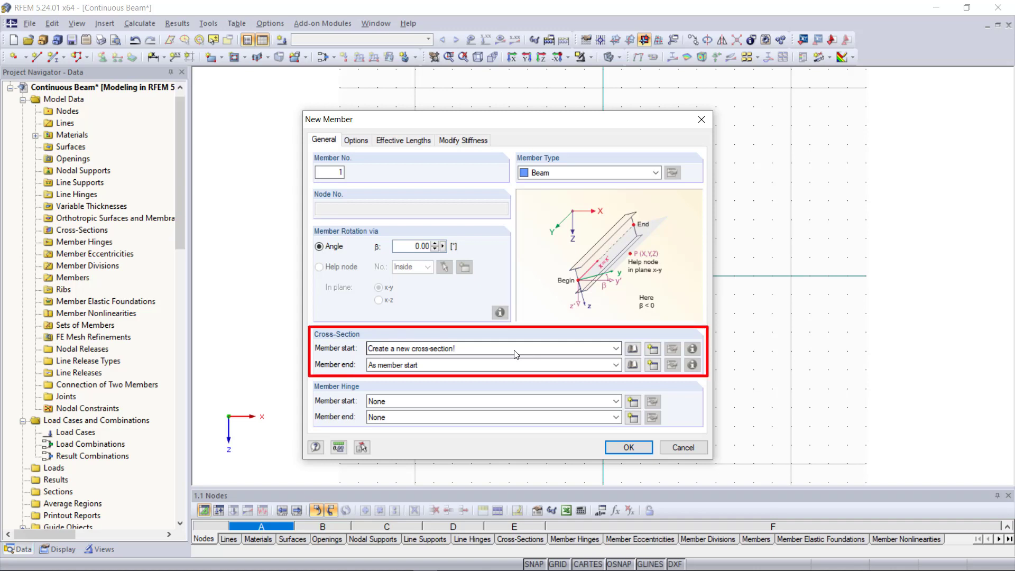
{"action": "left_click", "coordinate": [633, 350]}
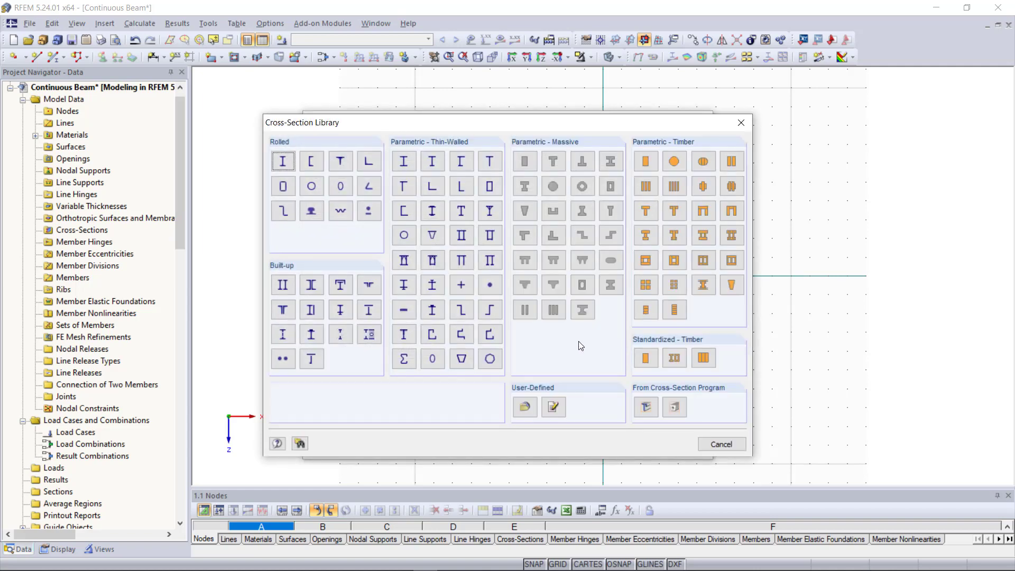
Choose a solid rectangular section with width 100 and height 200 mm.
{"action": "left_click", "coordinate": [525, 161]}
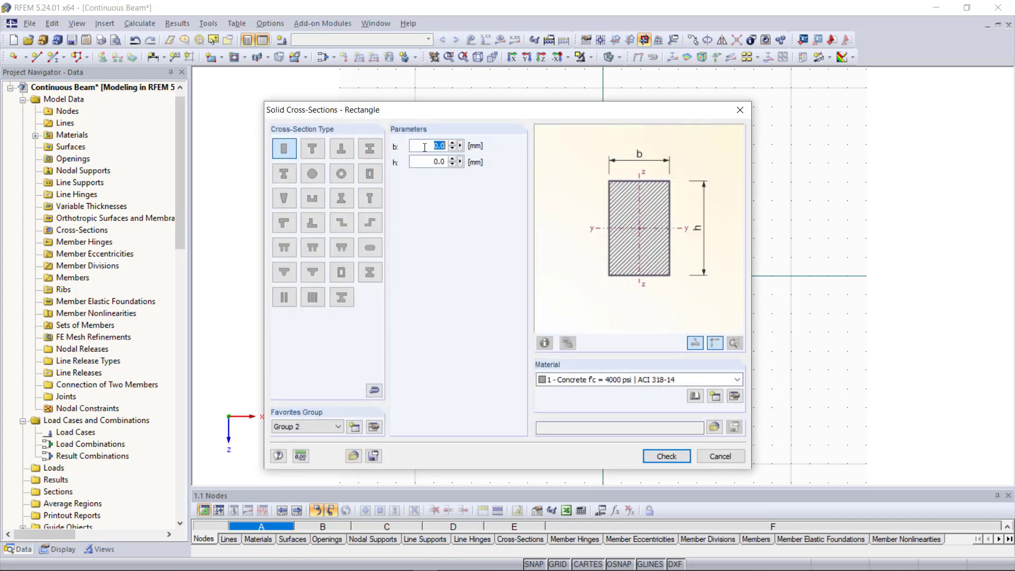
{"action": "type", "text": "100"}
{"action": "key", "text": "Tab"}
{"action": "type", "text": "200"}
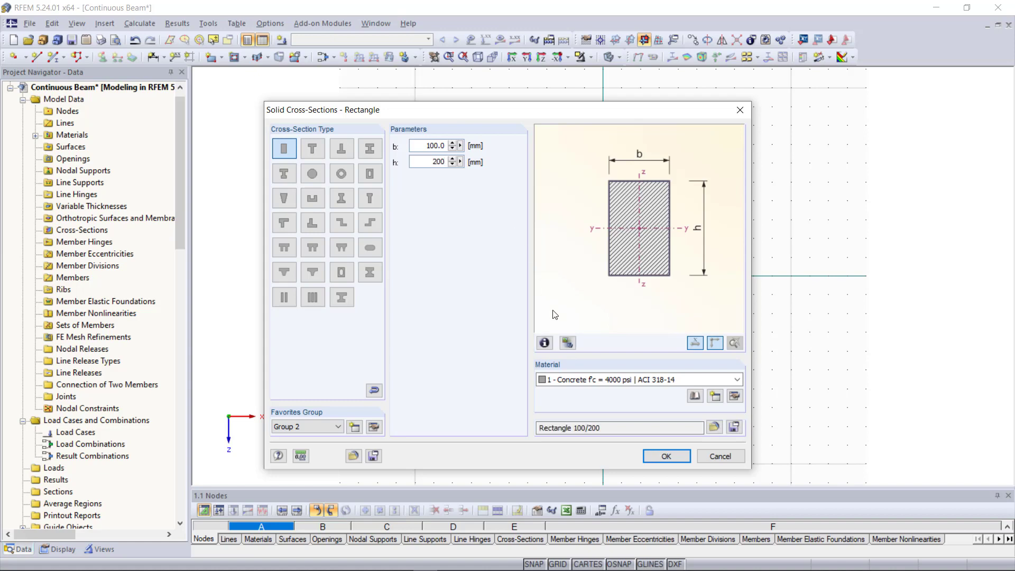
{"action": "left_click", "coordinate": [610, 389]}
{"action": "left_click", "coordinate": [612, 387]}
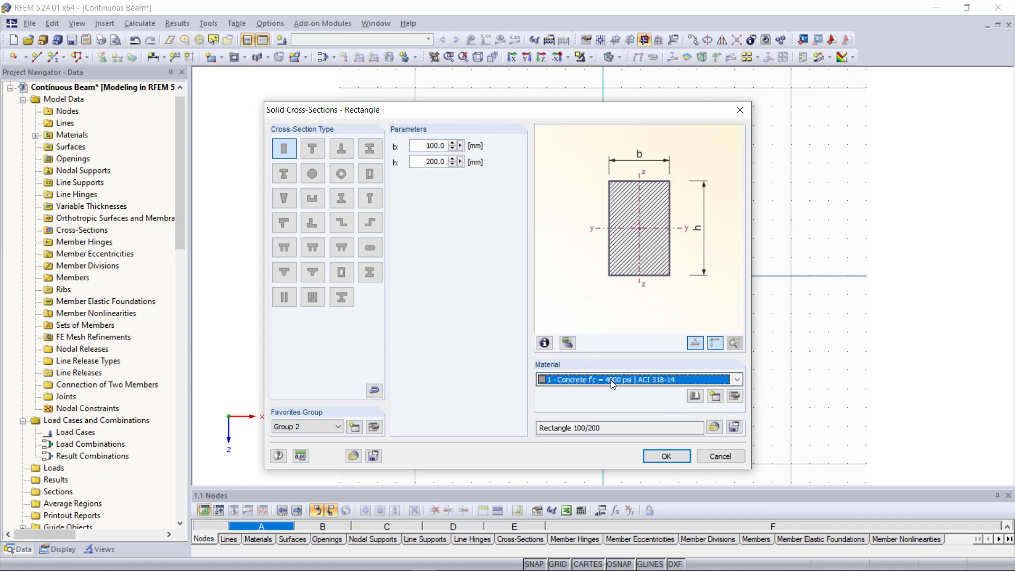
Create 'Material 1' with E = 2300 and ν = 0.2, accepting Rectangle 100/200 for the member.
{"action": "left_click", "coordinate": [713, 396]}
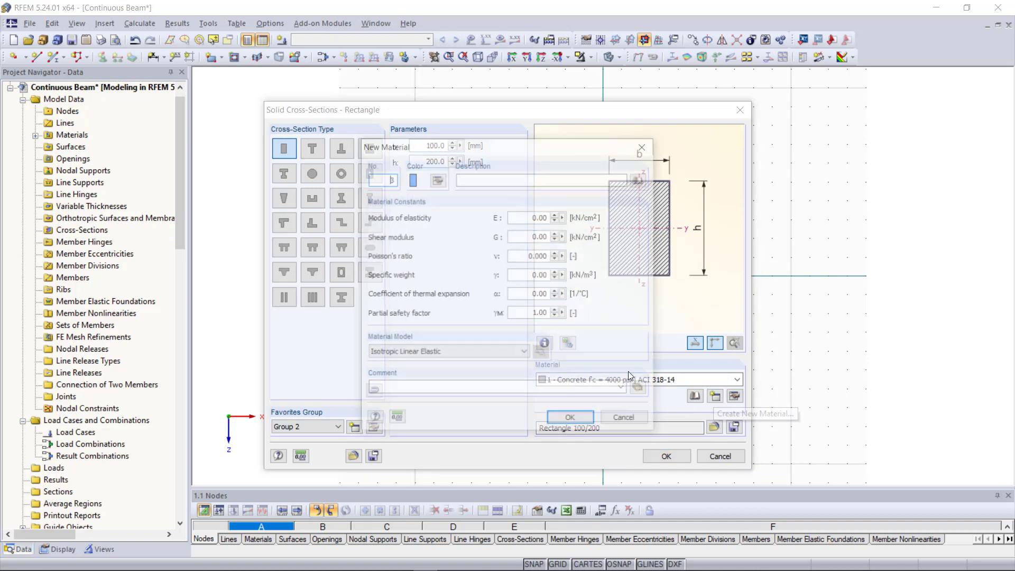
{"action": "left_click", "coordinate": [522, 183]}
{"action": "type", "text": "Ma"}
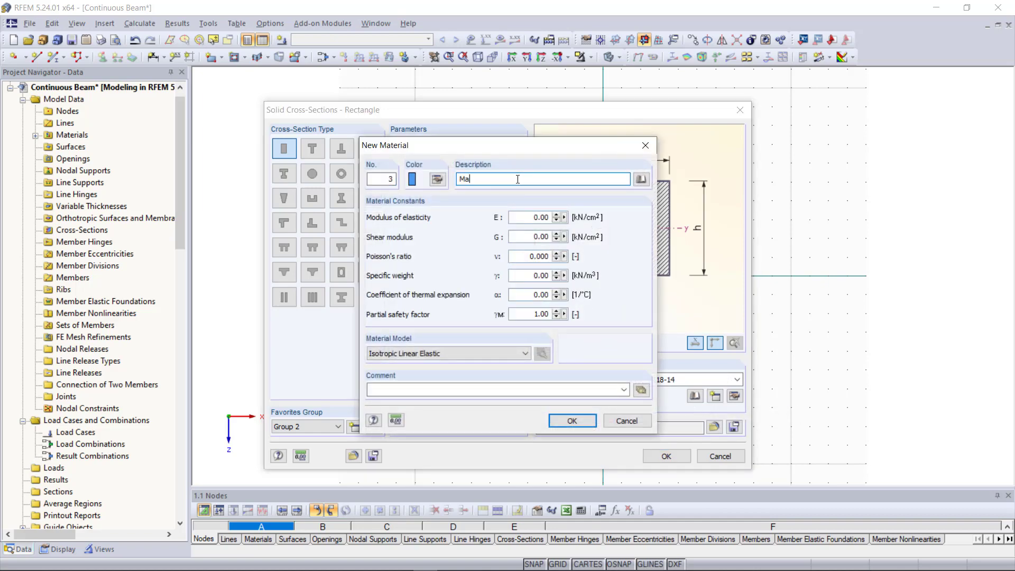
{"action": "type", "text": "terial 1"}
{"action": "left_click", "coordinate": [534, 218]}
{"action": "type", "text": "2300"}
{"action": "key", "text": "Tab"}
{"action": "key", "text": "Tab"}
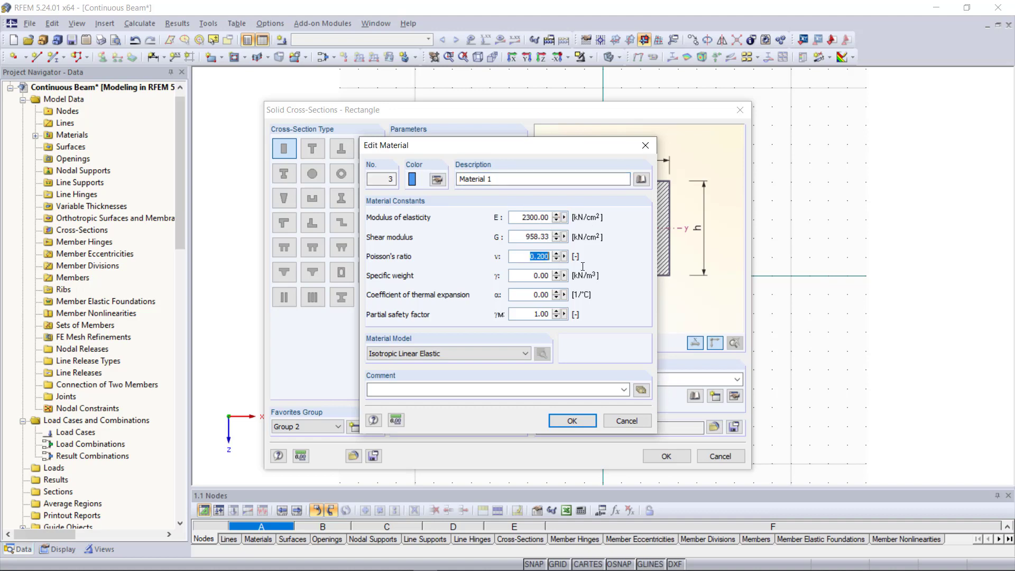
{"action": "type", "text": "0,2"}
{"action": "left_click", "coordinate": [576, 420]}
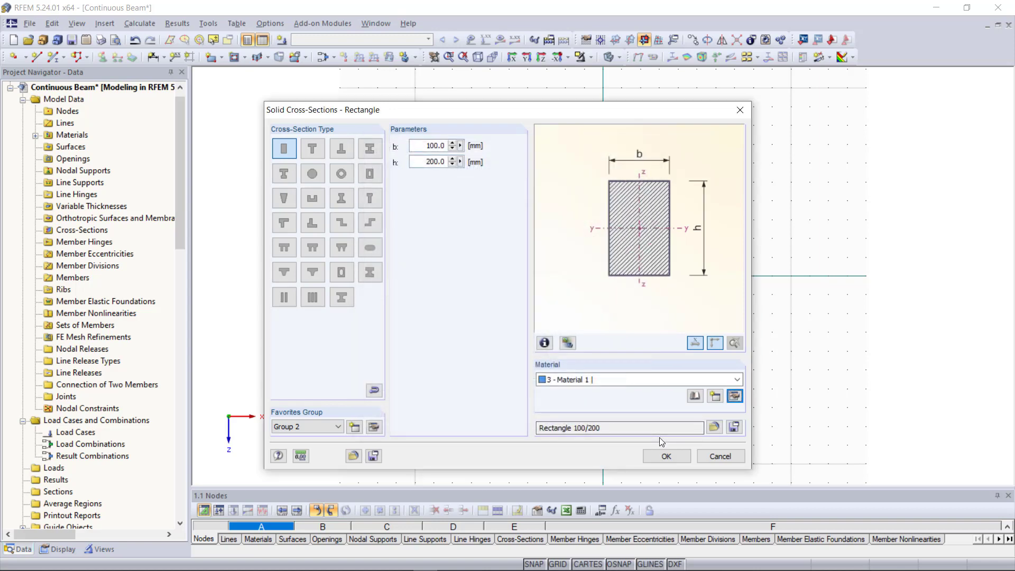
{"action": "left_click", "coordinate": [665, 454]}
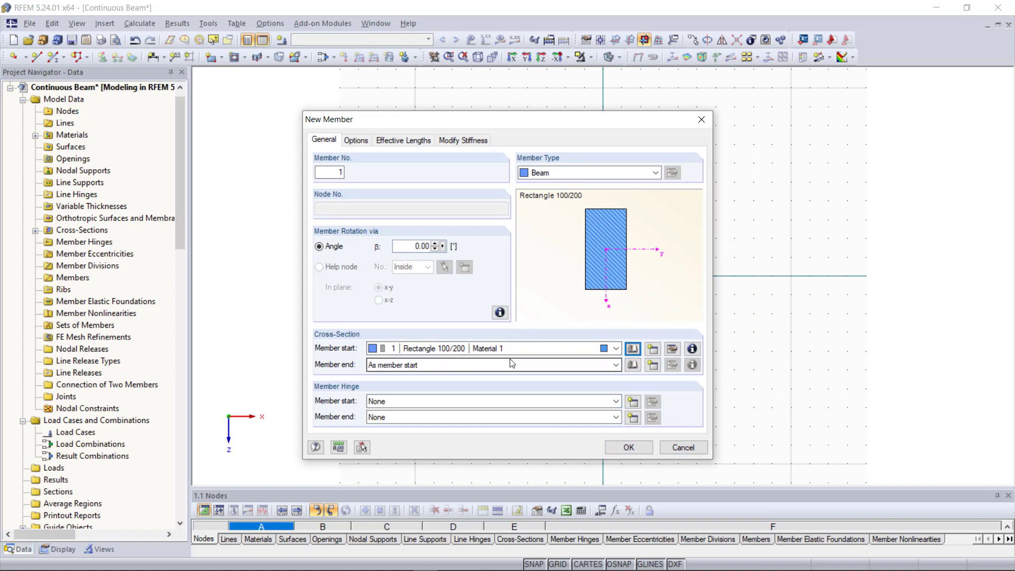
{"action": "left_click", "coordinate": [629, 447]}
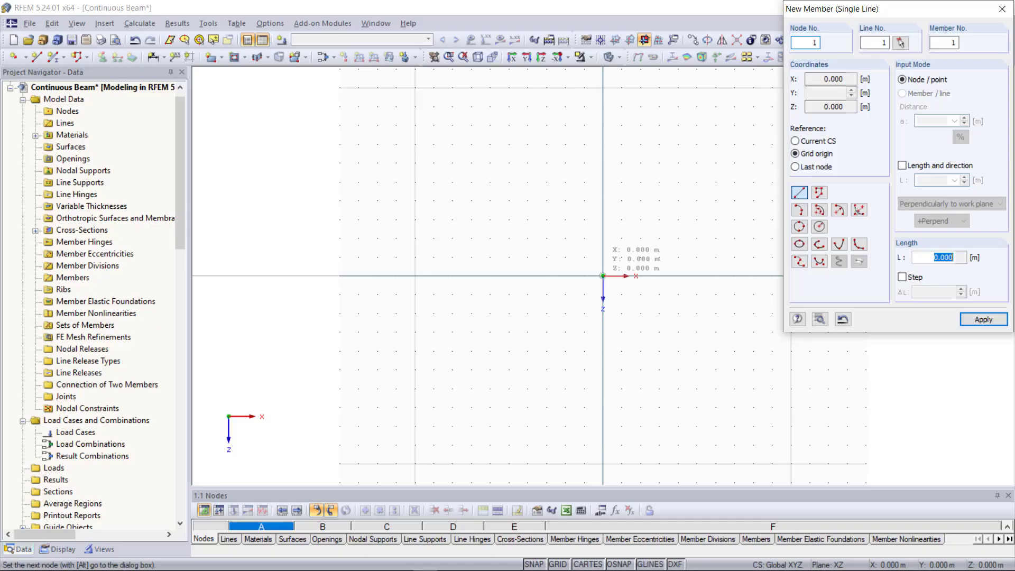
Draw two beam members from the origin through X = 3 m to X = 6 m.
{"action": "left_click", "coordinate": [603, 275]}
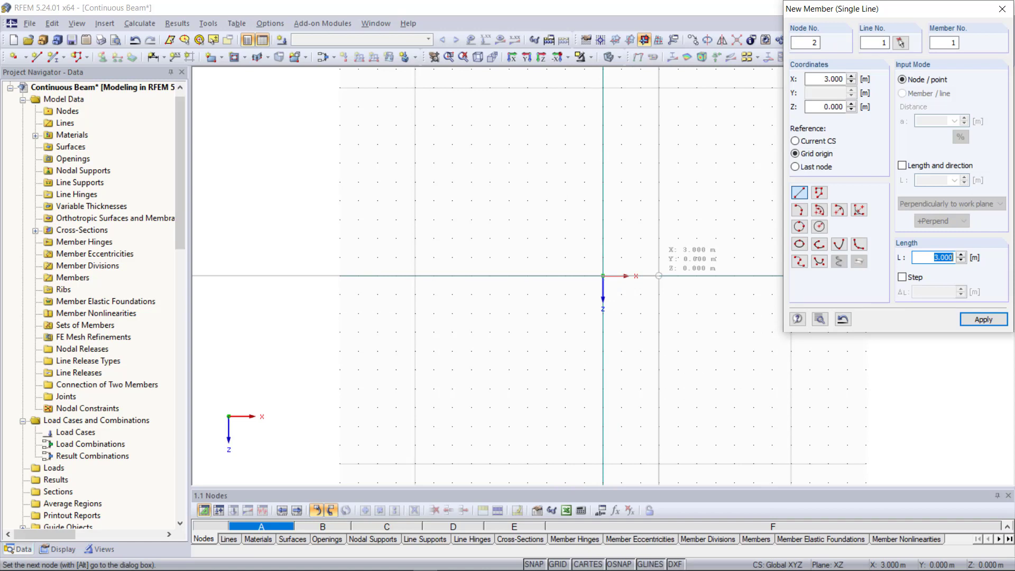
{"action": "left_click", "coordinate": [658, 276]}
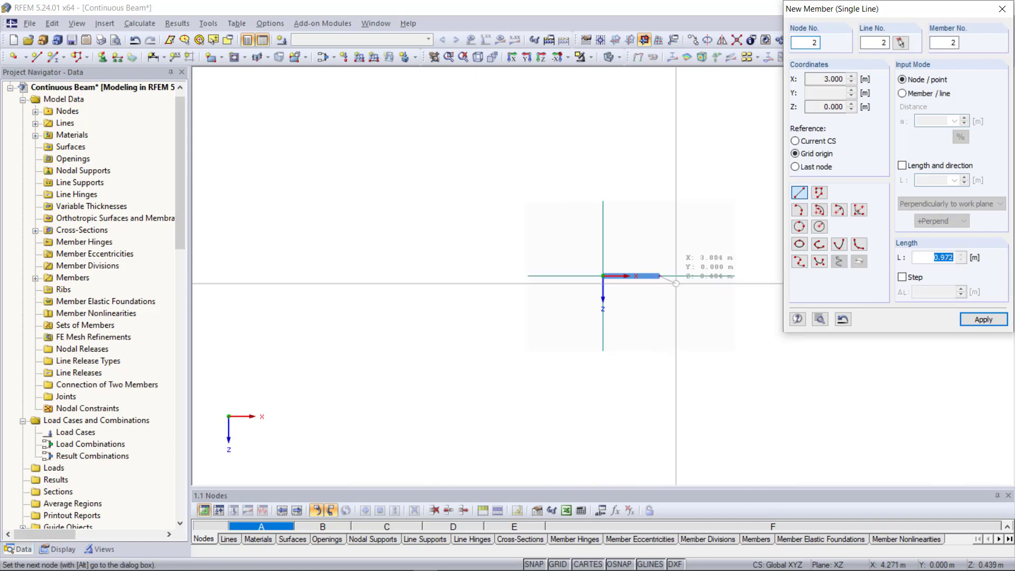
{"action": "scroll", "coordinate": [677, 281], "scroll_direction": "up", "scroll_amount": 3}
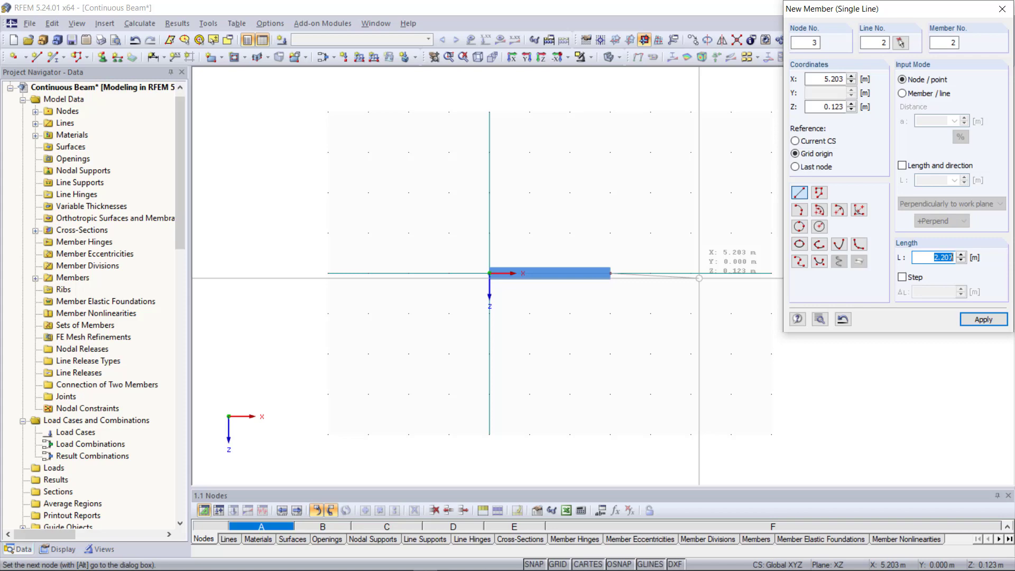
{"action": "left_click", "coordinate": [733, 273]}
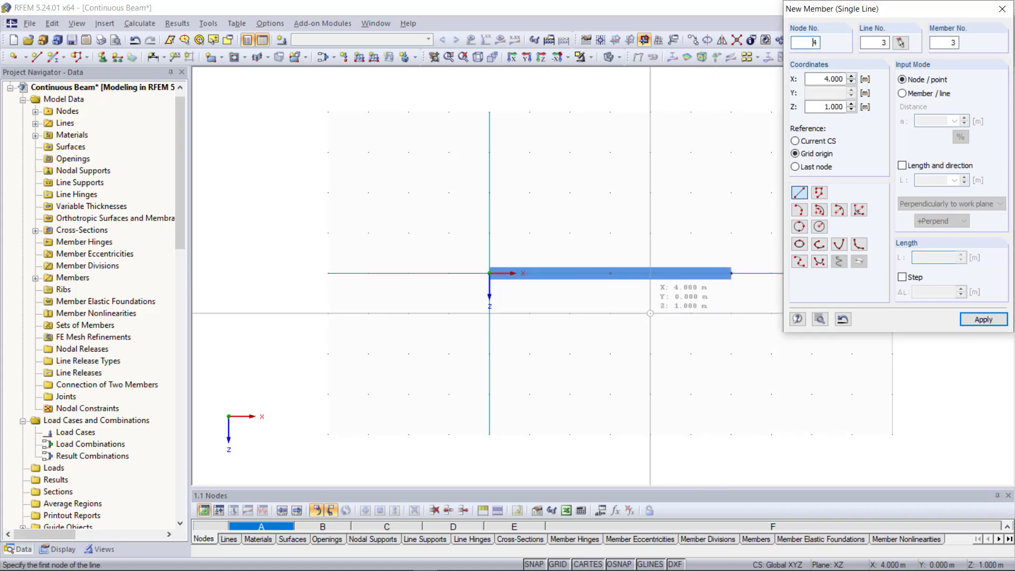
{"action": "key", "text": "Escape"}
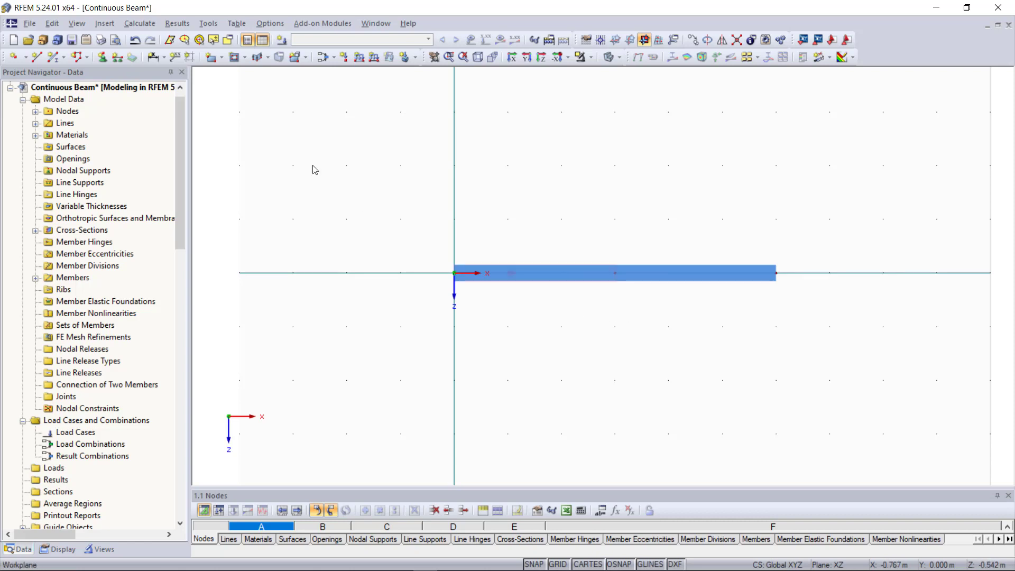
Add a Hinged nodal support at the beam's left node.
{"action": "left_click", "coordinate": [103, 57]}
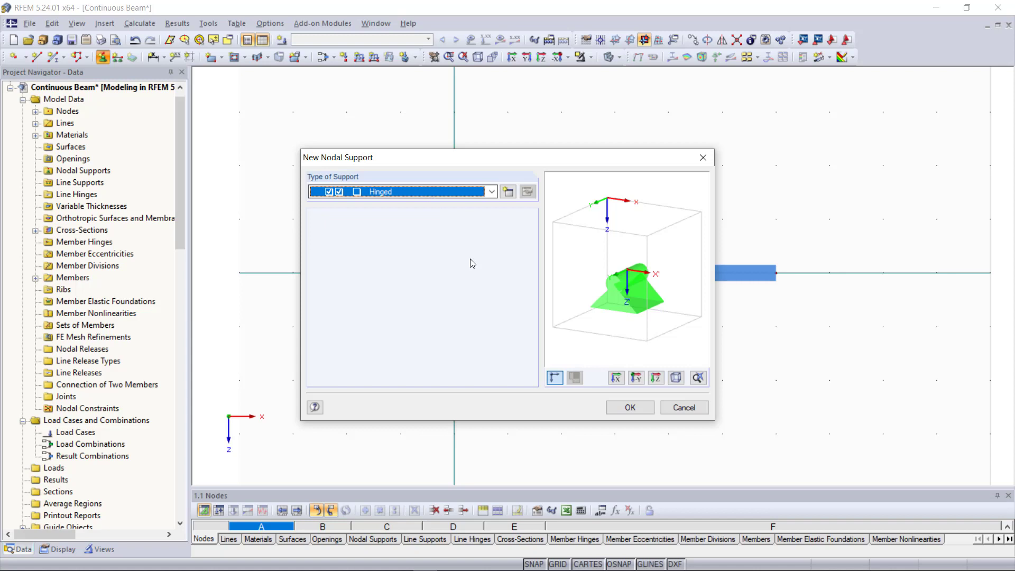
{"action": "left_click", "coordinate": [438, 196]}
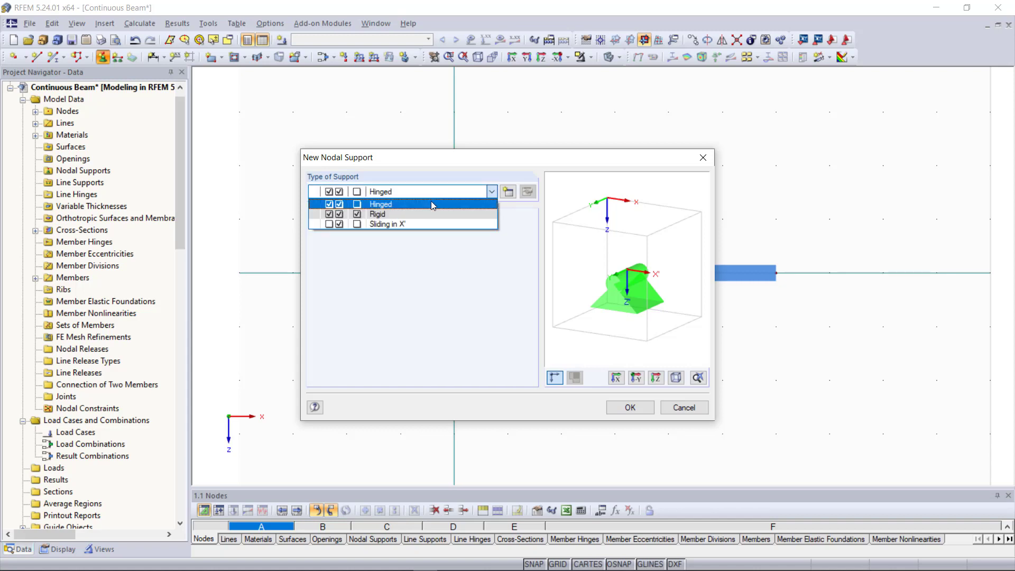
{"action": "left_click", "coordinate": [434, 206]}
{"action": "left_click", "coordinate": [629, 408]}
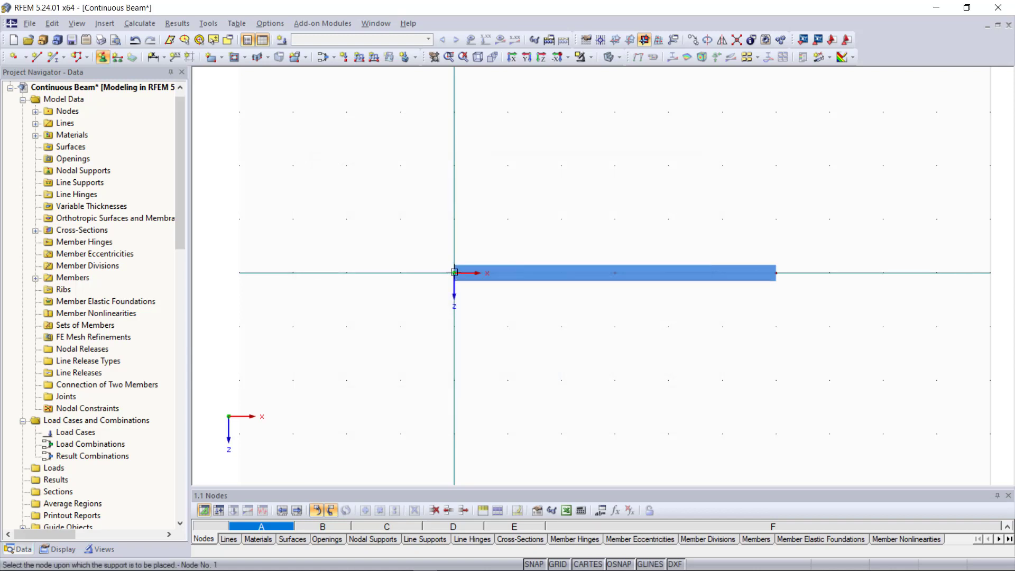
{"action": "left_click", "coordinate": [456, 275]}
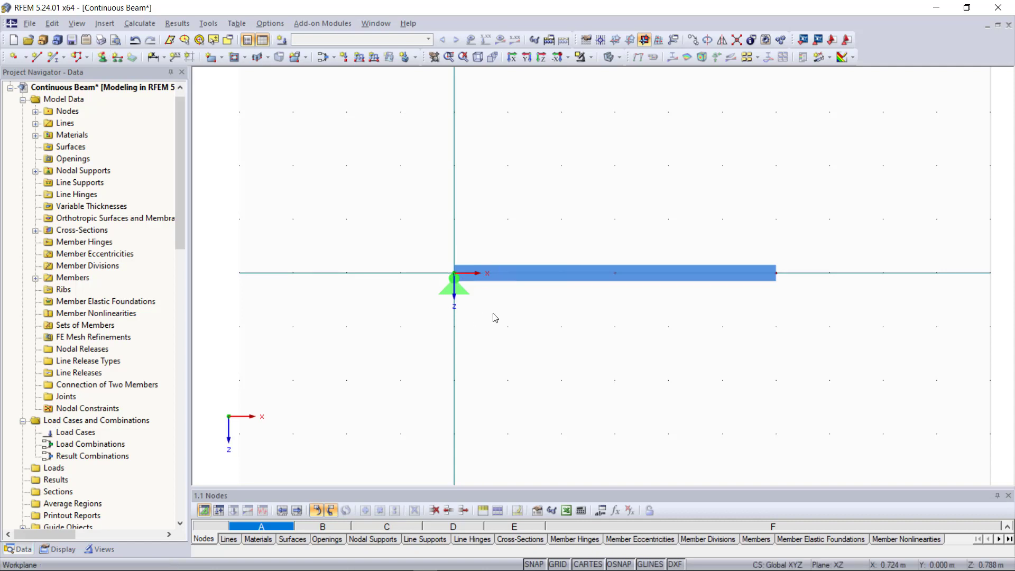
Add Sliding in X' supports at the middle and right-end nodes.
{"action": "left_click", "coordinate": [103, 58]}
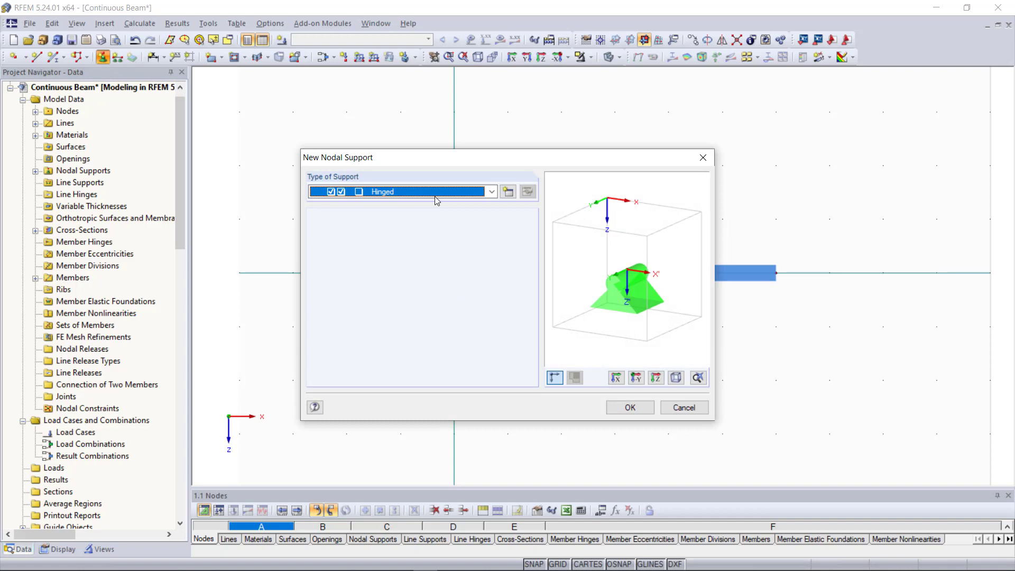
{"action": "left_click", "coordinate": [435, 193]}
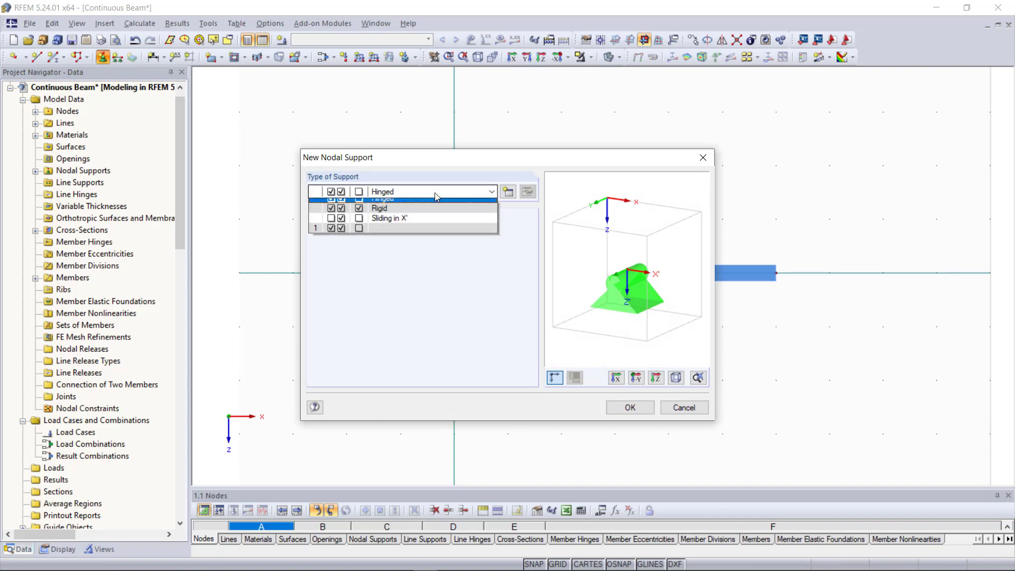
{"action": "left_click", "coordinate": [428, 225]}
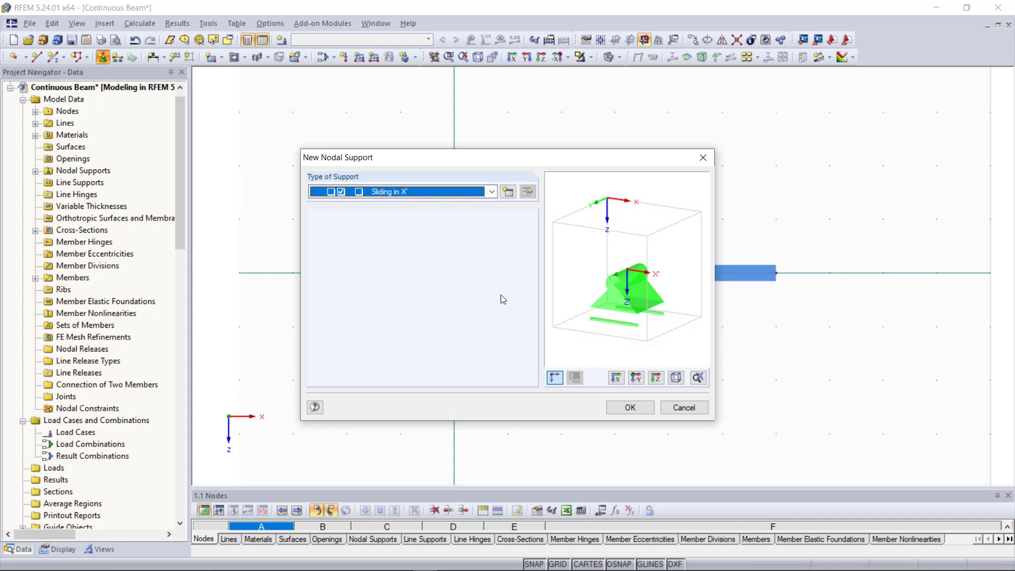
{"action": "left_click", "coordinate": [626, 407]}
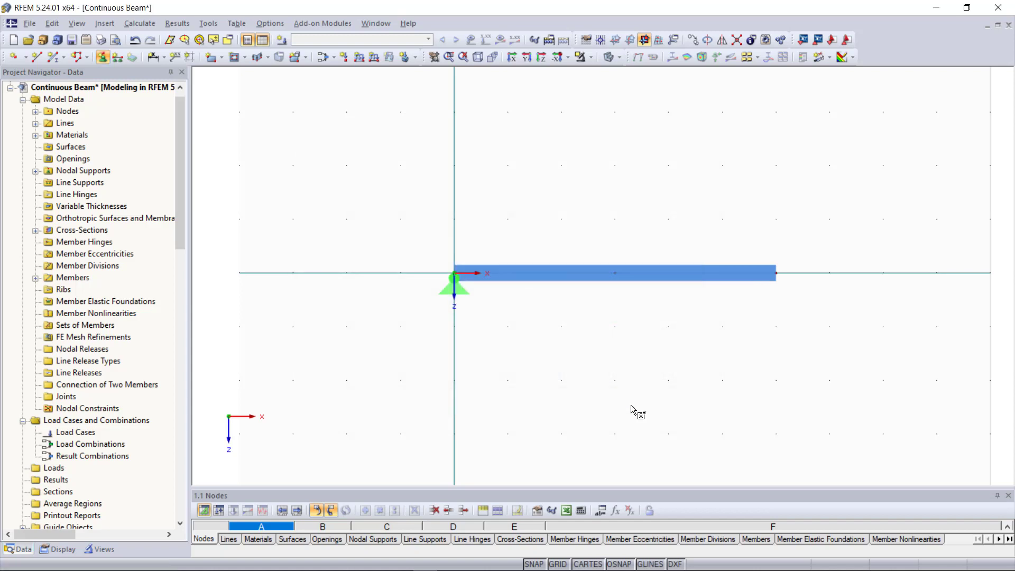
{"action": "left_click", "coordinate": [616, 272]}
{"action": "left_click", "coordinate": [776, 273]}
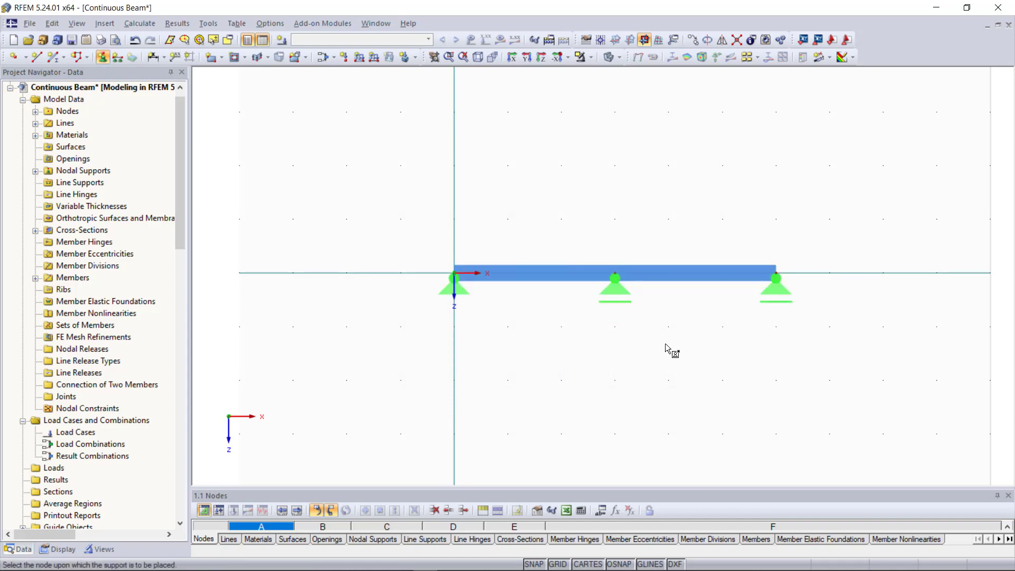
Exit nodal support placement mode.
{"action": "key", "text": "Escape"}
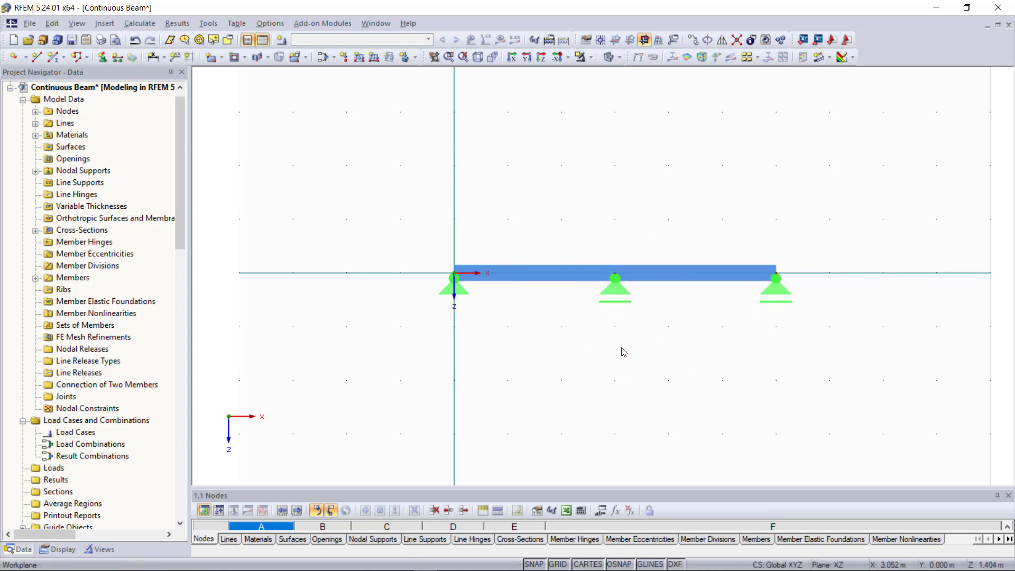
Select members 1 and 2 and make them the continuous set 'Continuous Members 1'.
{"action": "left_click", "coordinate": [587, 276]}
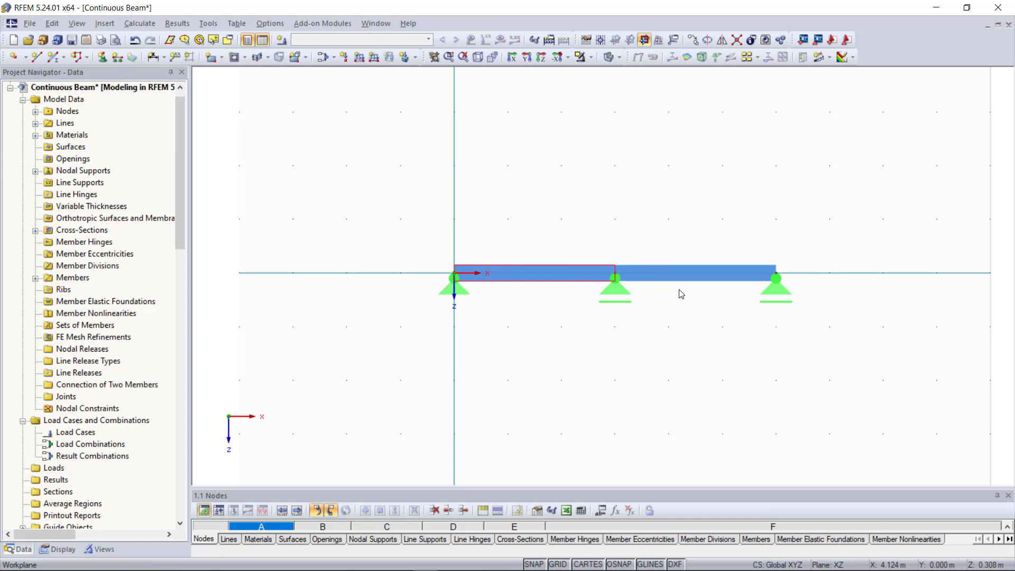
{"action": "left_click", "coordinate": [672, 273], "text": "ctrl"}
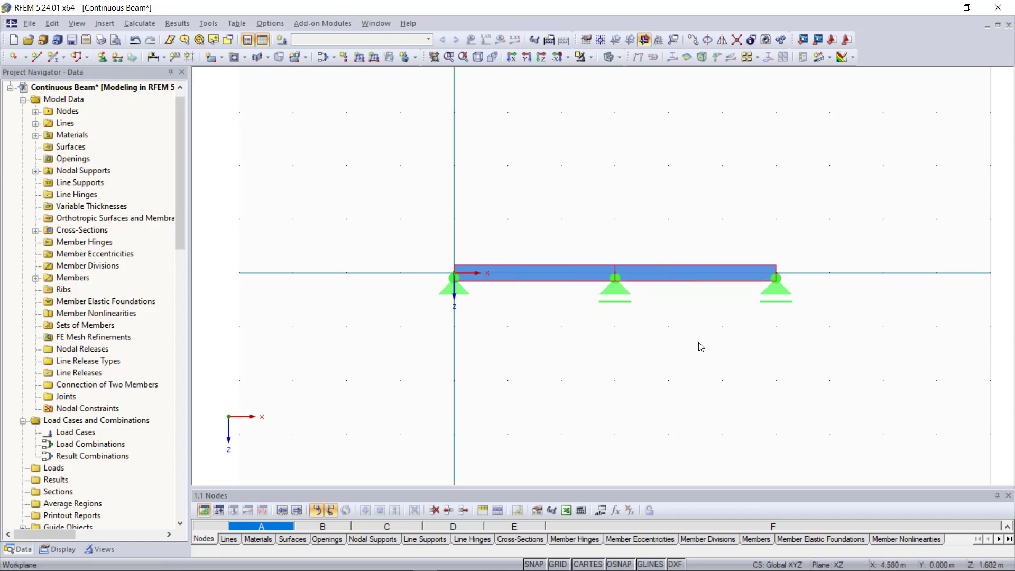
{"action": "right_click", "coordinate": [691, 272]}
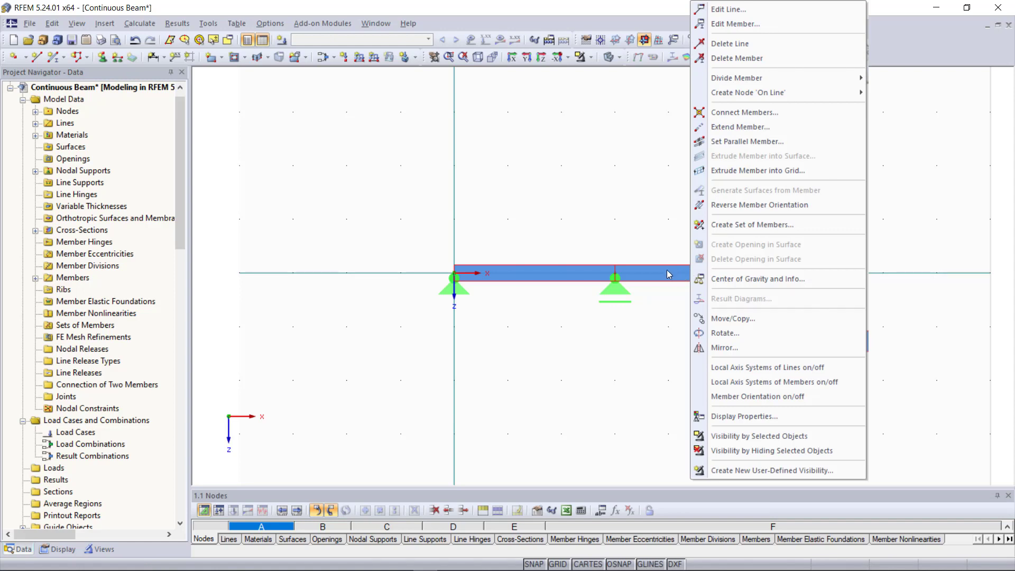
{"action": "left_click", "coordinate": [746, 225]}
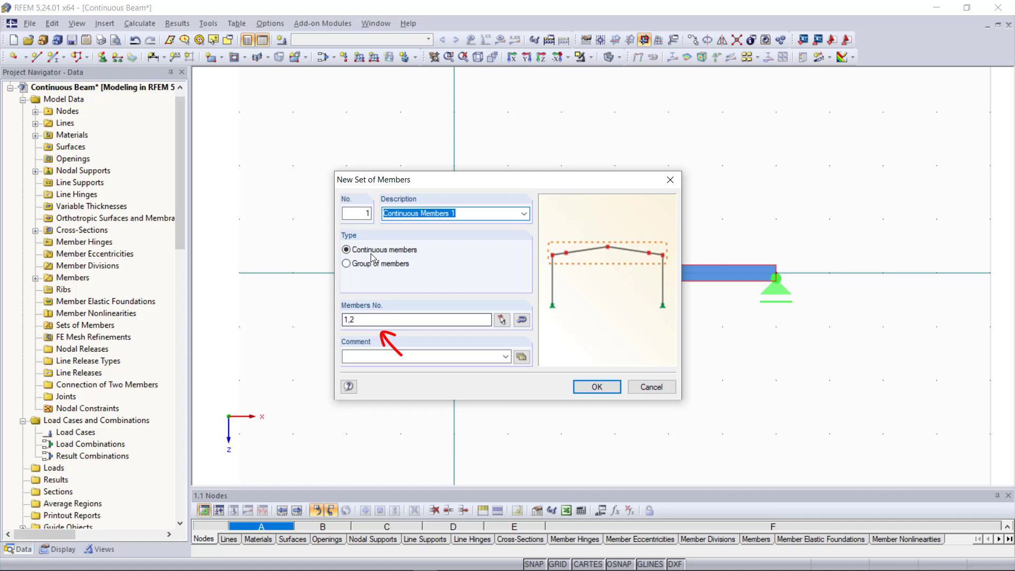
{"action": "left_click", "coordinate": [393, 322]}
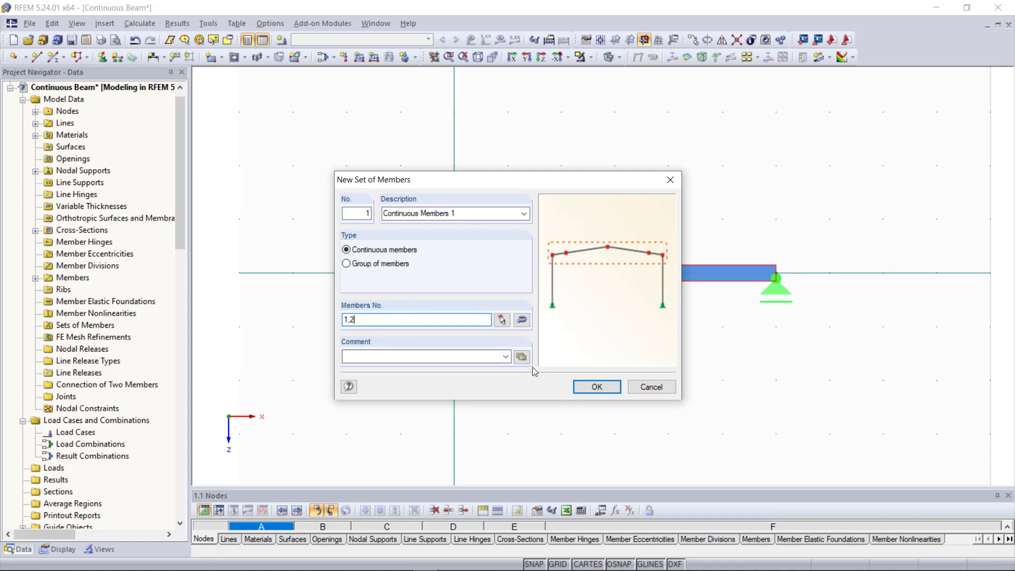
{"action": "left_click", "coordinate": [603, 389]}
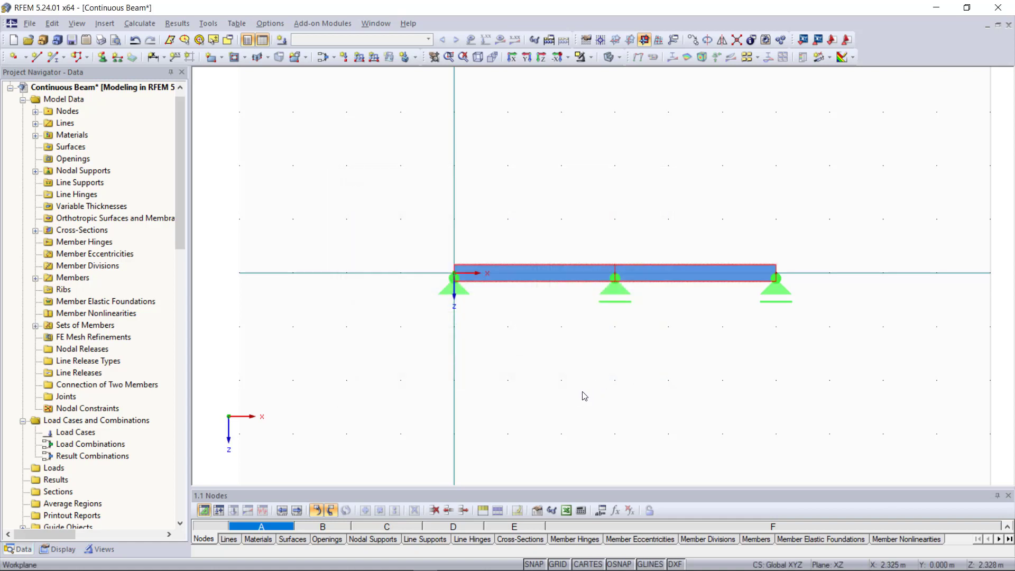
Create load case LC1 'All loads' with the Live action category.
{"action": "scroll", "coordinate": [570, 298], "scroll_direction": "up", "scroll_amount": 1}
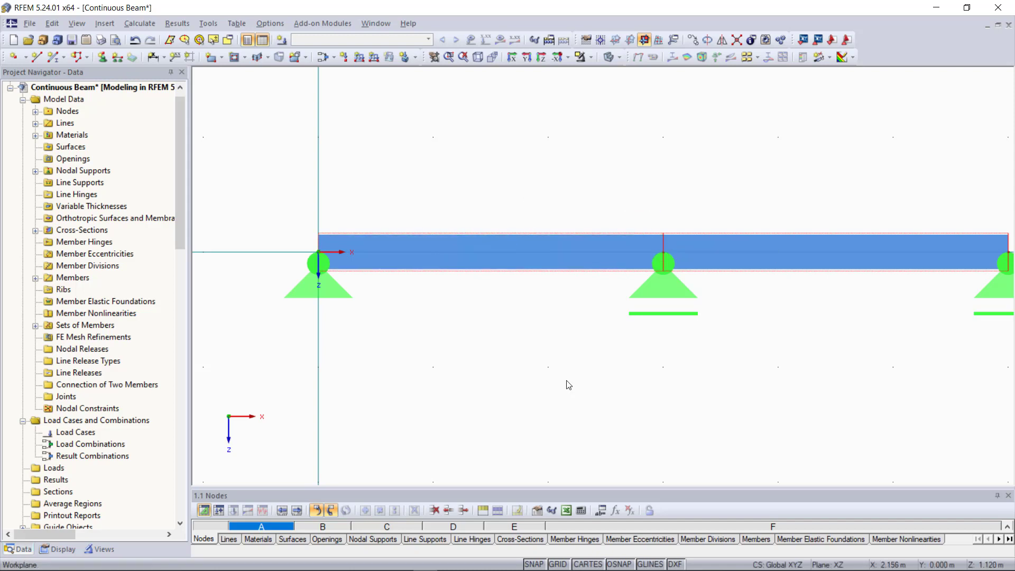
{"action": "scroll", "coordinate": [569, 385], "scroll_direction": "down", "scroll_amount": 1}
{"action": "scroll", "coordinate": [569, 379], "scroll_direction": "down", "scroll_amount": 1}
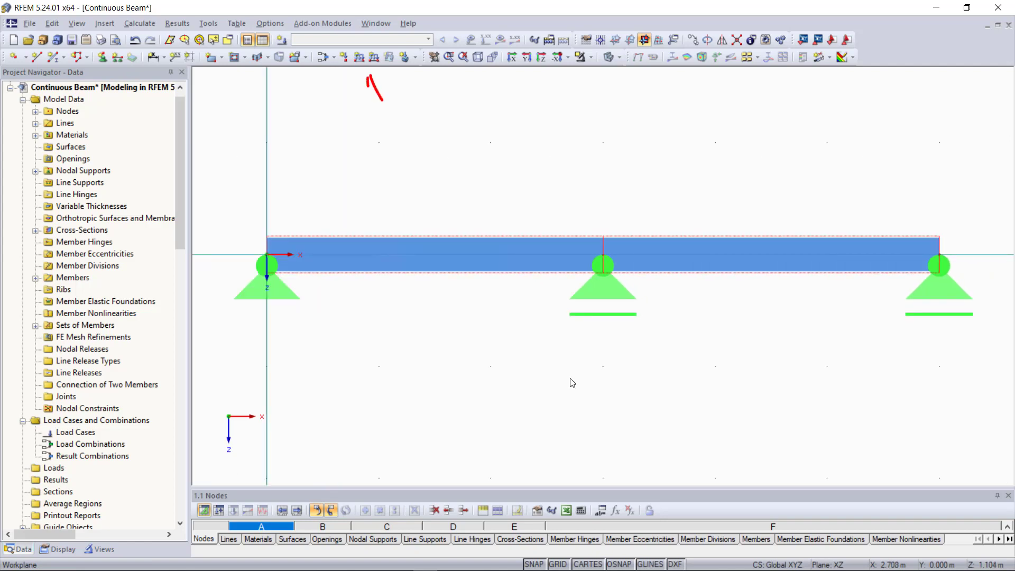
{"action": "left_click", "coordinate": [362, 58]}
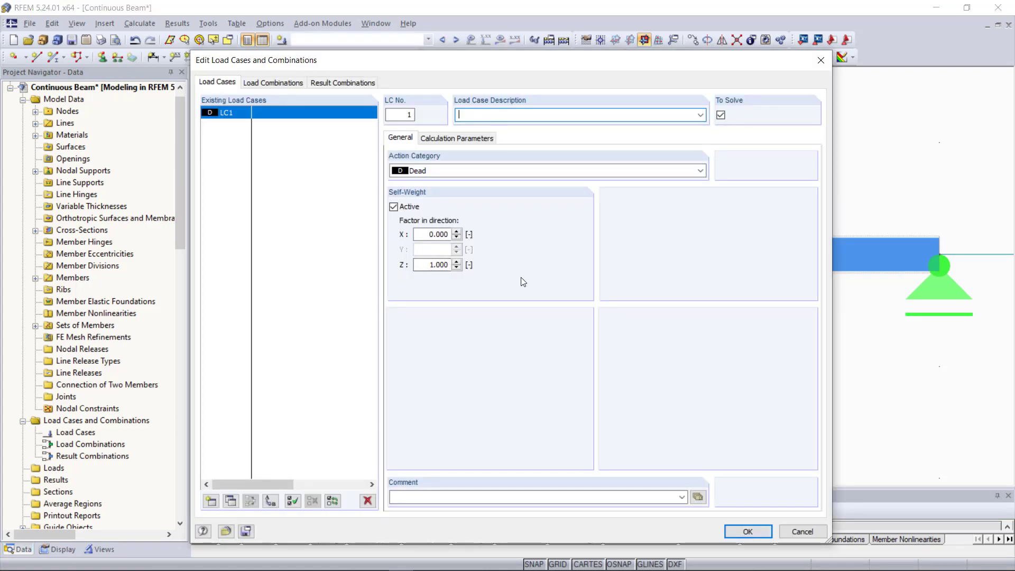
{"action": "left_click", "coordinate": [701, 115]}
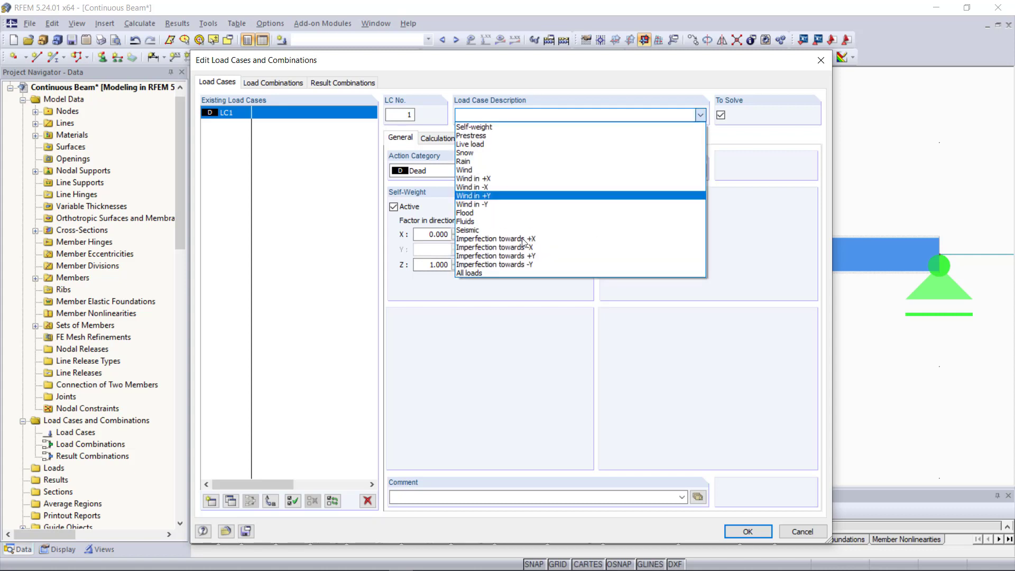
{"action": "left_click", "coordinate": [509, 272]}
{"action": "left_click", "coordinate": [469, 171]}
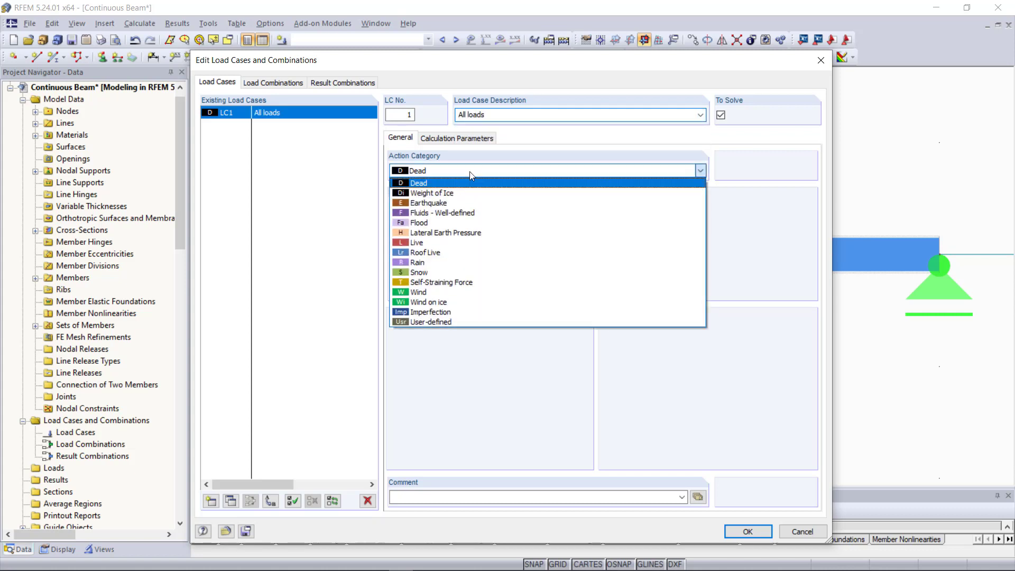
{"action": "left_click", "coordinate": [469, 242]}
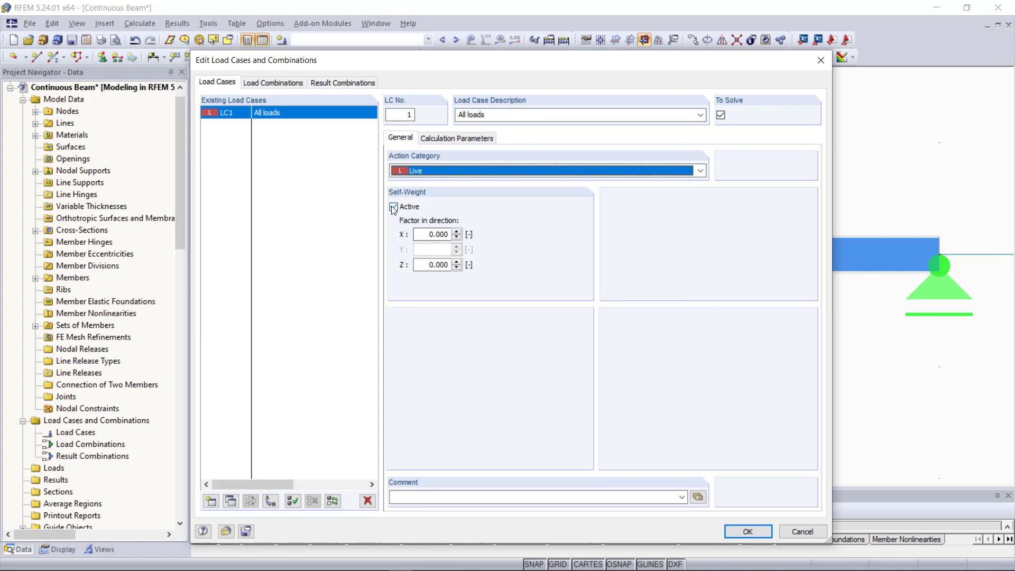
{"action": "left_click", "coordinate": [748, 531]}
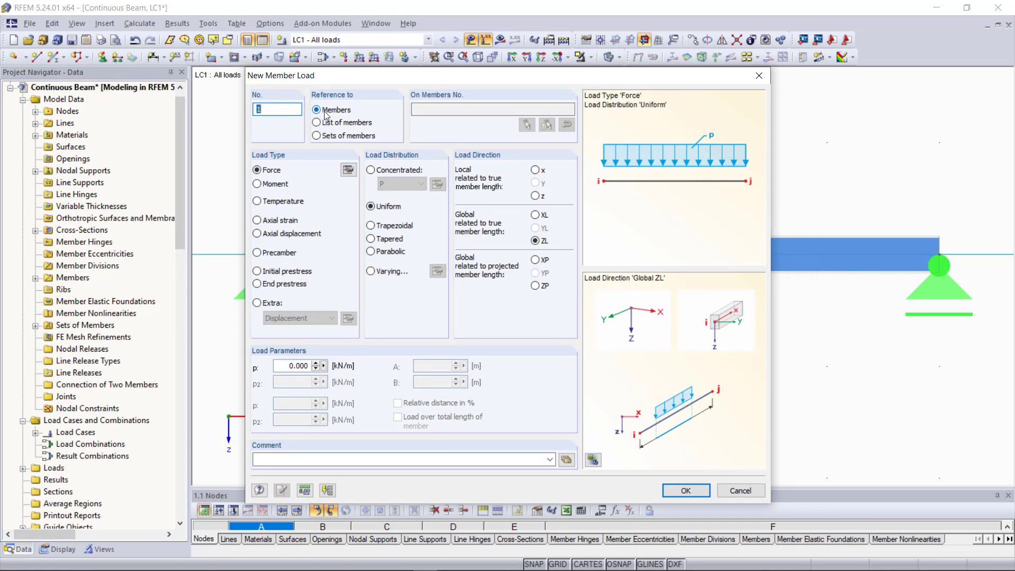
Apply a uniform 5 kN/m member load to the continuous member set.
{"action": "left_click", "coordinate": [317, 137]}
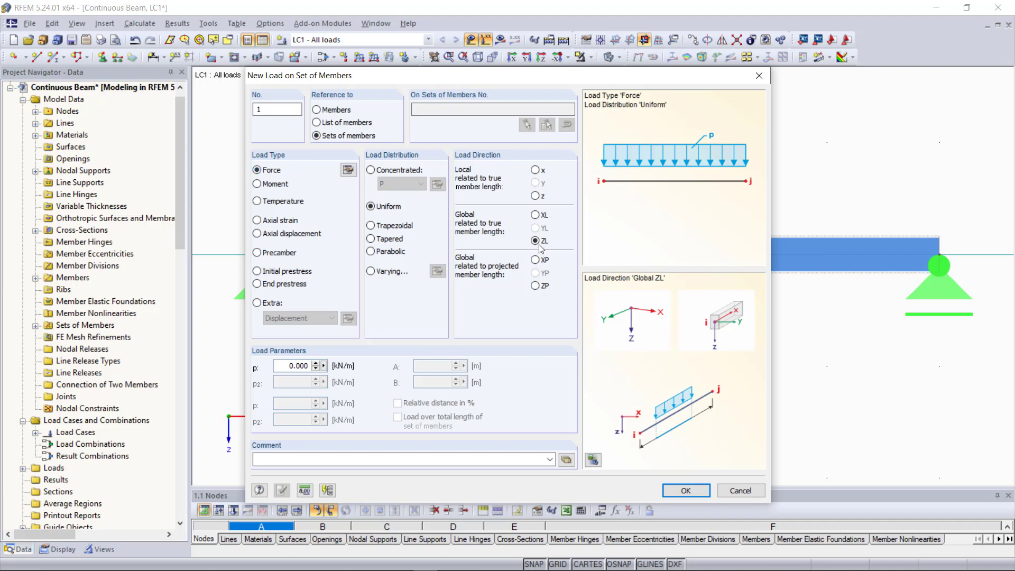
{"action": "double_click", "coordinate": [291, 367]}
{"action": "type", "text": "5"}
{"action": "left_click", "coordinate": [670, 491]}
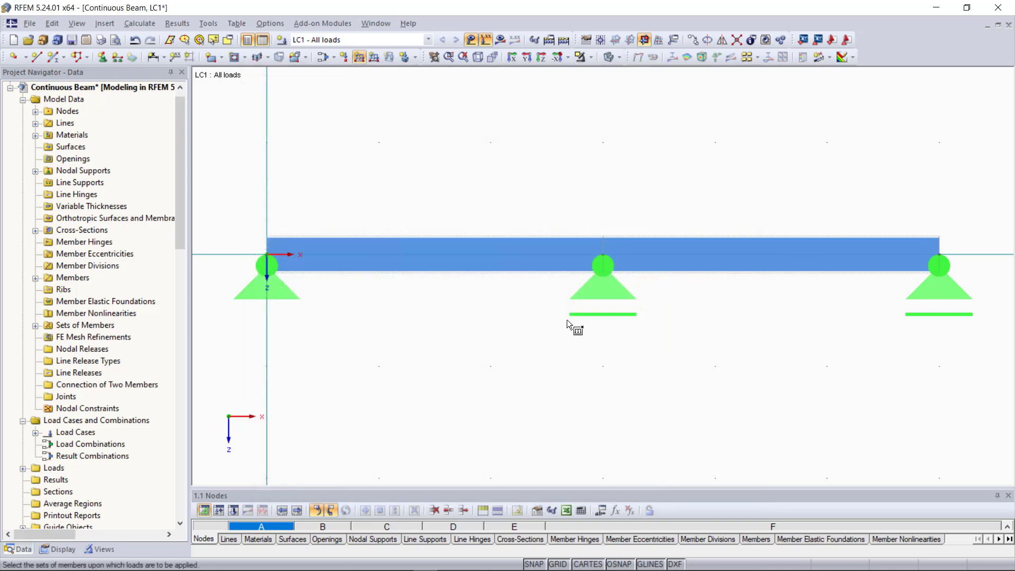
{"action": "left_click", "coordinate": [493, 238]}
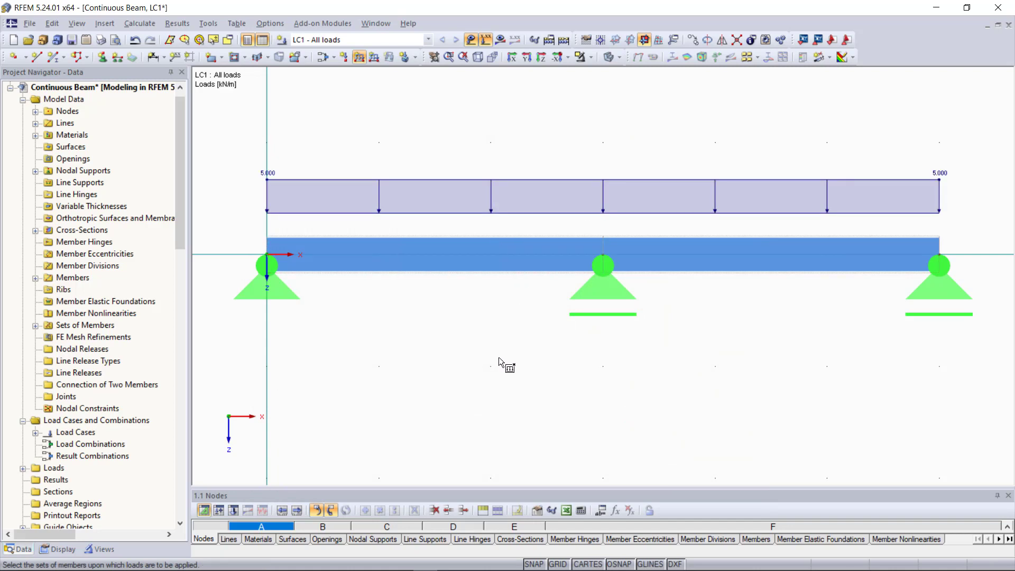
Finish placing loads, run the LC1 calculation, and show the fitted beam in wireframe.
{"action": "key", "text": "Escape"}
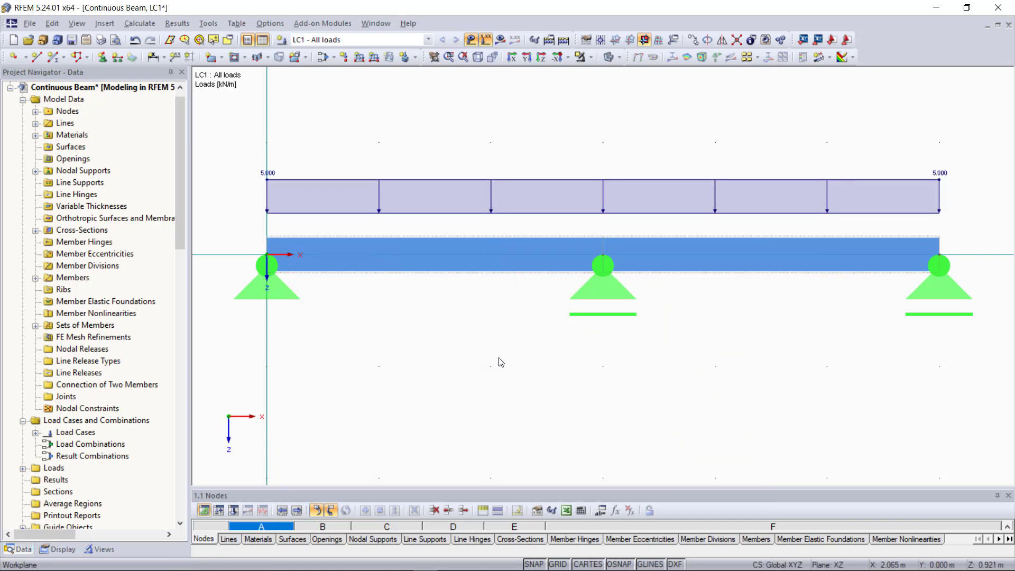
{"action": "left_click", "coordinate": [564, 41]}
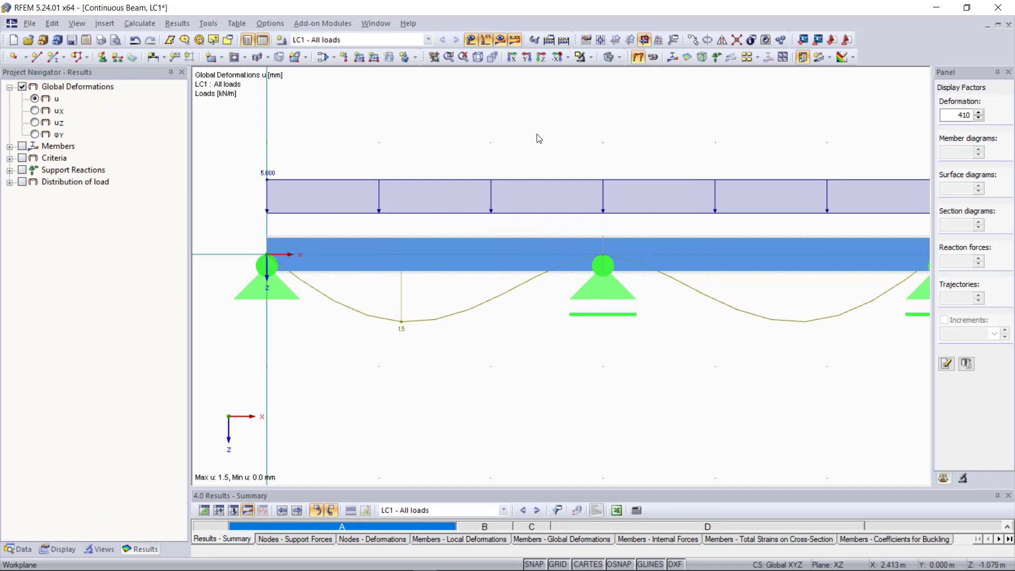
{"action": "middle_click", "coordinate": [531, 340]}
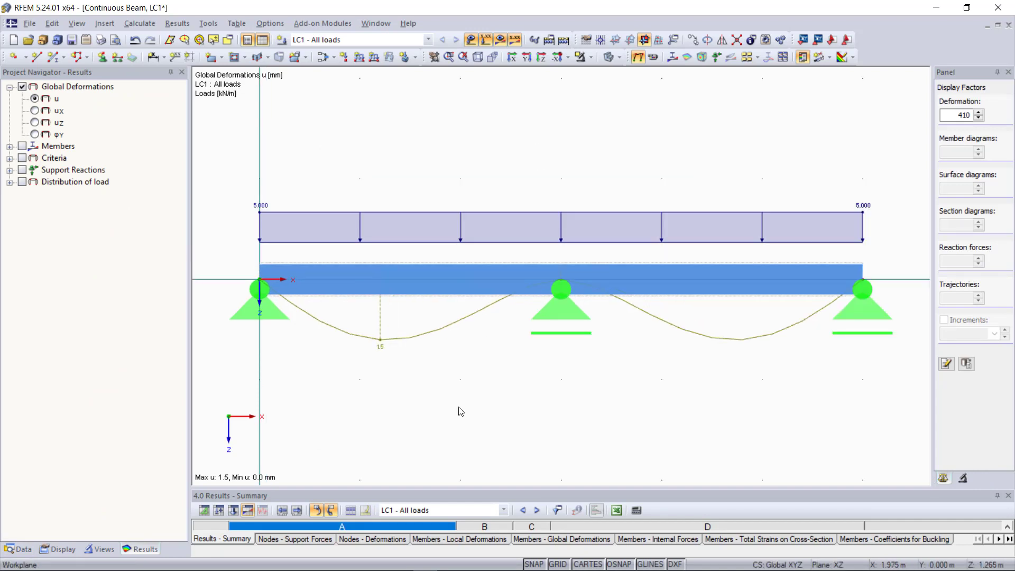
{"action": "left_click", "coordinate": [609, 57]}
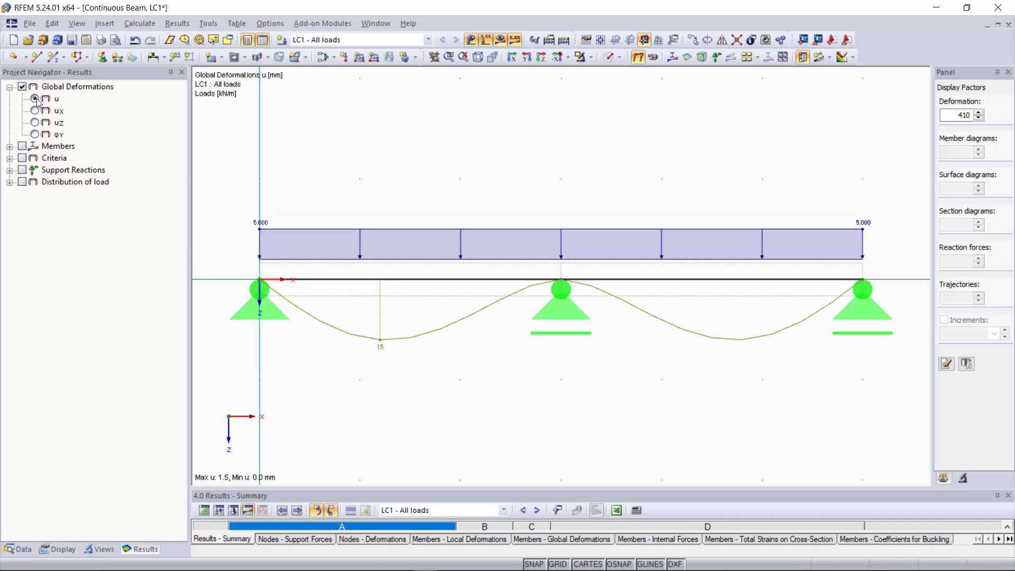
Display the member My bending moment diagram, then the Vz shear diagram (9.37 to -9.37 kN).
{"action": "left_click", "coordinate": [9, 146]}
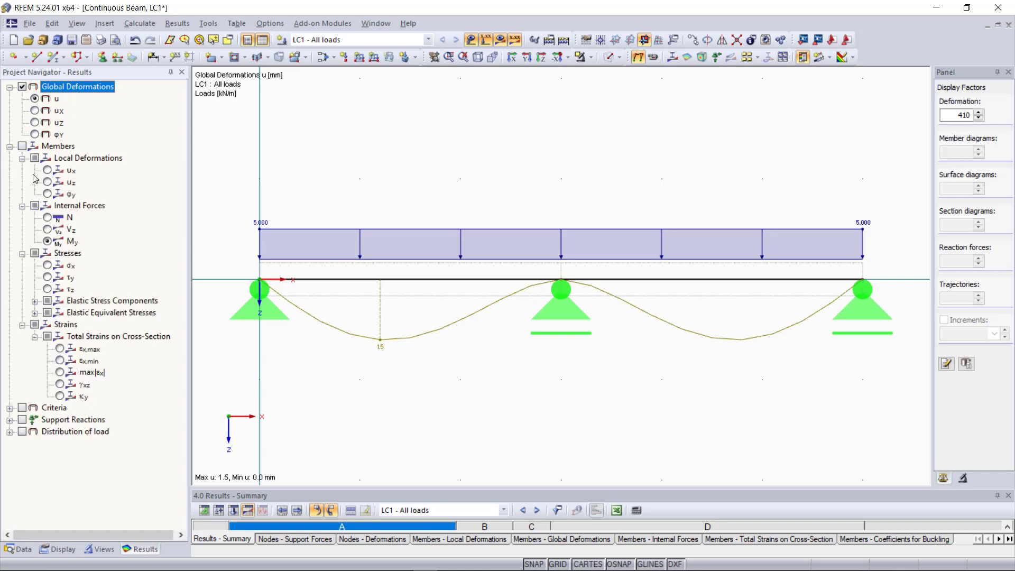
{"action": "left_click", "coordinate": [48, 242]}
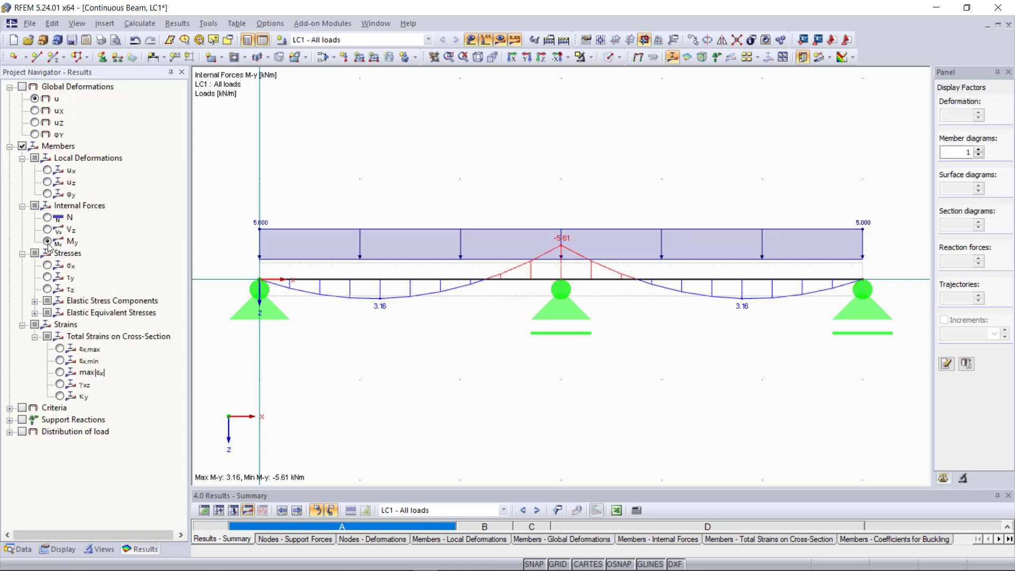
{"action": "left_click", "coordinate": [47, 230]}
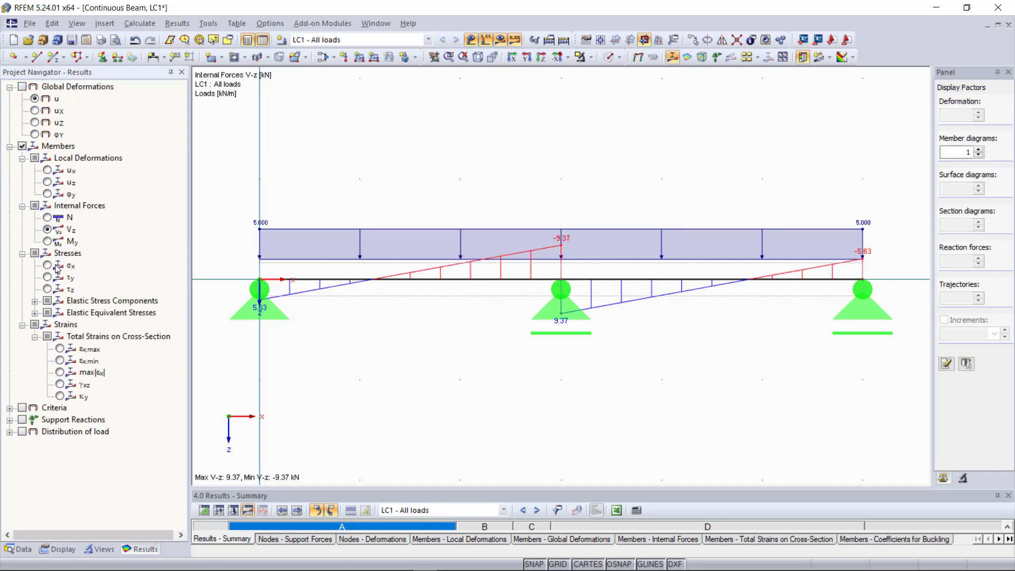